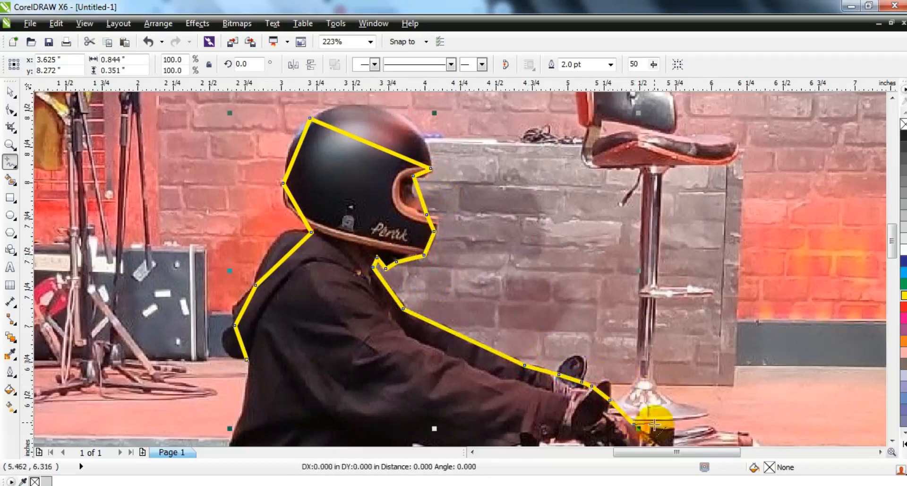
# Continue the freehand outline from the handlebar over the headlight and down the fork to the front fender
pyautogui.press('F3')
pyautogui.click(9, 145)
pyautogui.moveTo(261, 257); pyautogui.dragTo(585, 415)
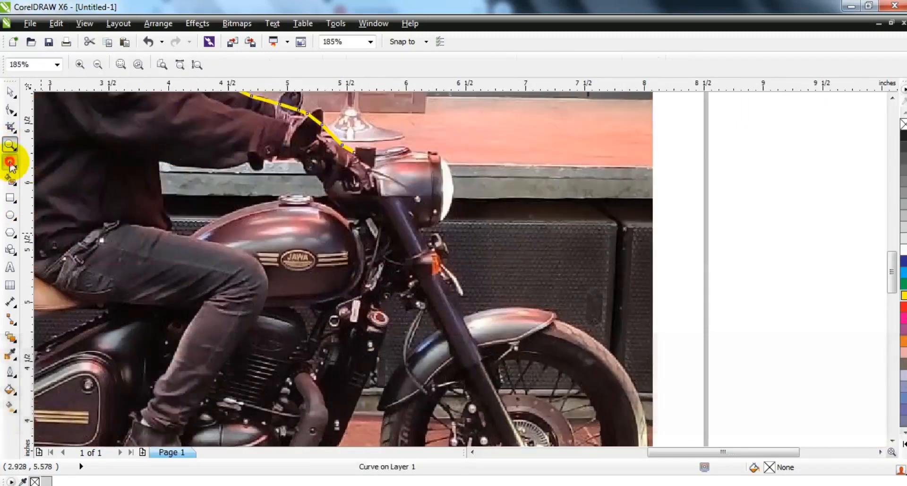
pyautogui.click(10, 163)
pyautogui.click(354, 153)
pyautogui.click(408, 149)
pyautogui.click(442, 160)
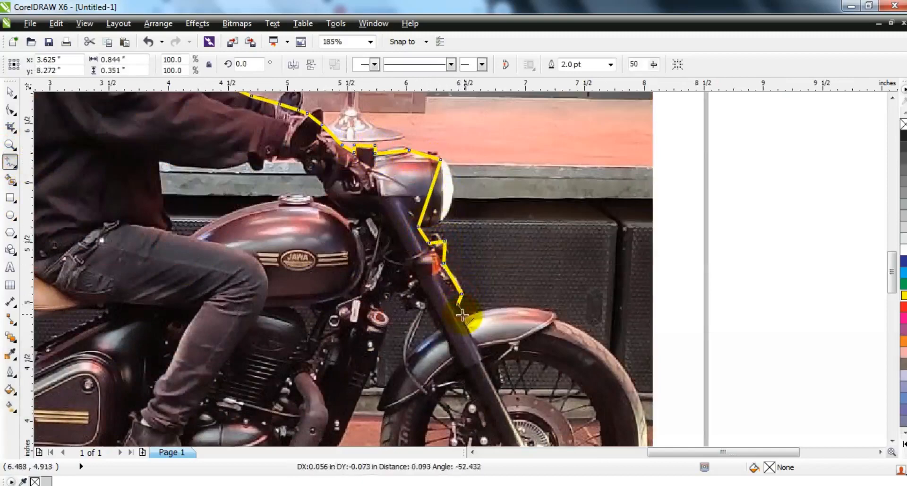
pyautogui.scroll(-5, 897, 439)
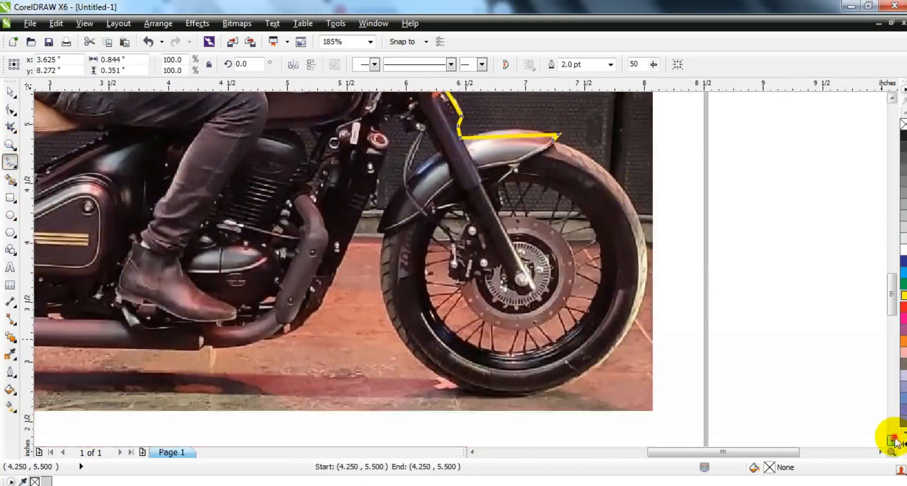
# Extend the outline with straight segments around the front wheel, behind the fender and down the frame to the exhaust pipe
pyautogui.click(613, 355)
pyautogui.click(382, 291)
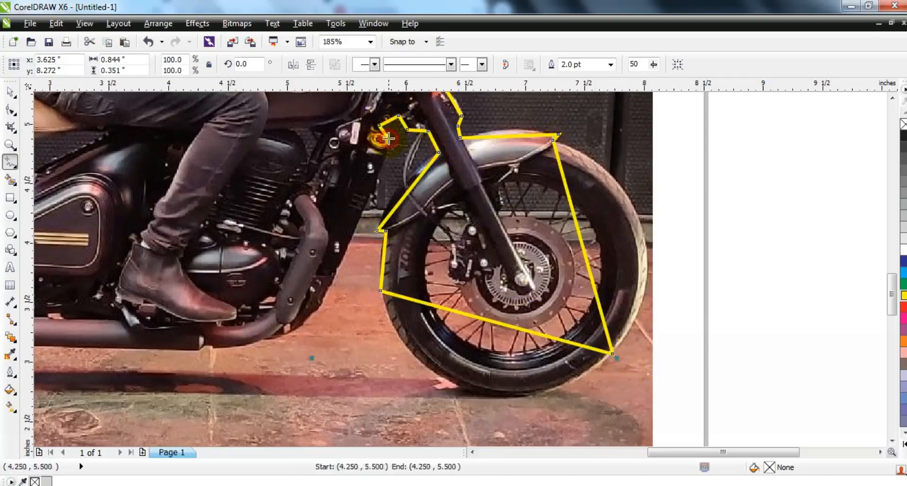
pyautogui.click(322, 300)
pyautogui.doubleClick(202, 341)
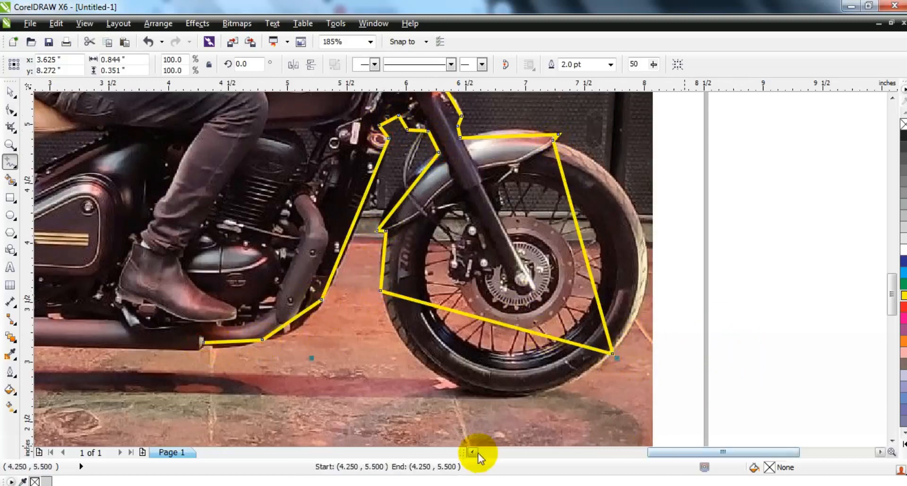
# Carry the outline along the underside of the exhaust and around the rear wheel to the tail of the motorcycle
pyautogui.click(472, 452)
pyautogui.click(621, 349)
pyautogui.click(424, 345)
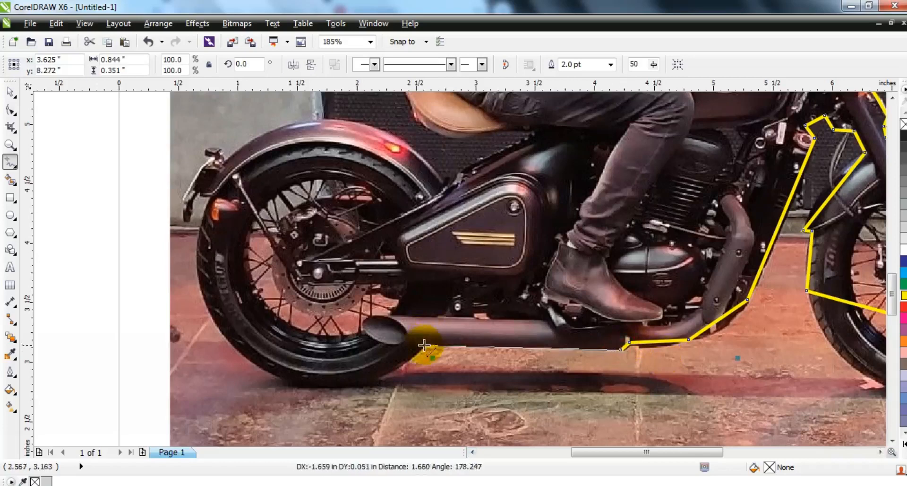
pyautogui.click(274, 373)
pyautogui.click(211, 195)
pyautogui.click(199, 194)
pyautogui.click(188, 223)
# Trace past the rear fender, seat and rider's back, and close the outline at its starting point behind the hood
pyautogui.click(447, 181)
pyautogui.click(892, 97)
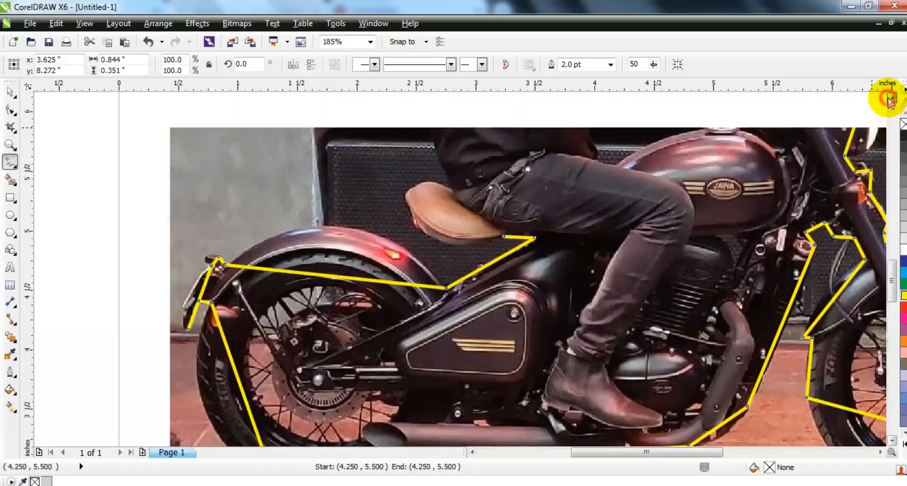
pyautogui.click(409, 241)
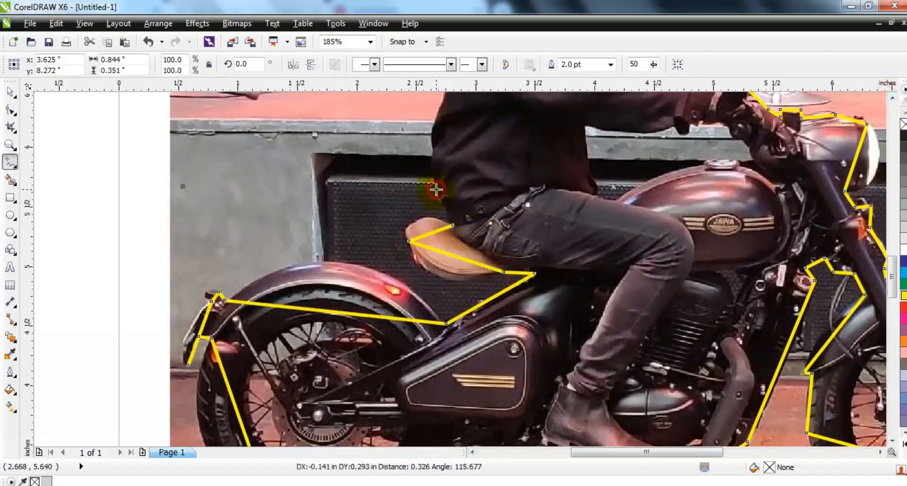
pyautogui.click(892, 98)
pyautogui.click(443, 242)
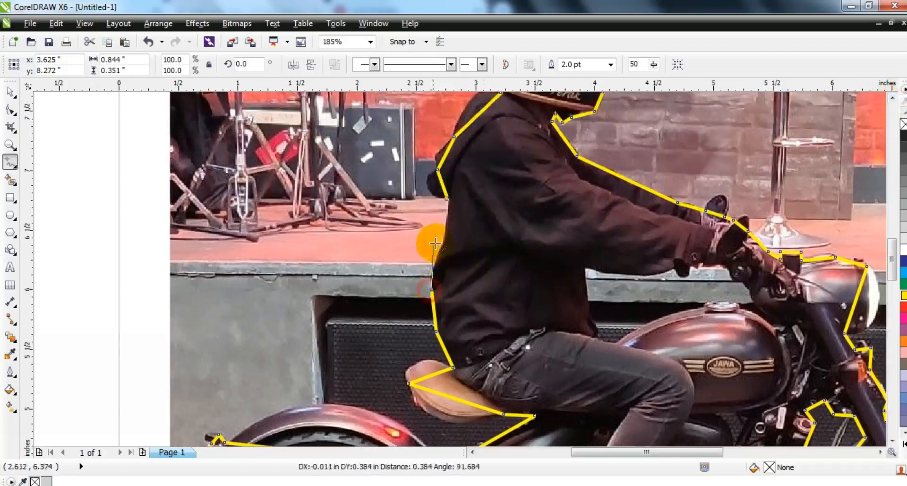
pyautogui.click(447, 198)
# Convert all segments of the traced outline to curves and set its outline width to 1.0 pt
pyautogui.click(10, 110)
pyautogui.press('F3')
pyautogui.moveTo(242, 136); pyautogui.dragTo(599, 374)
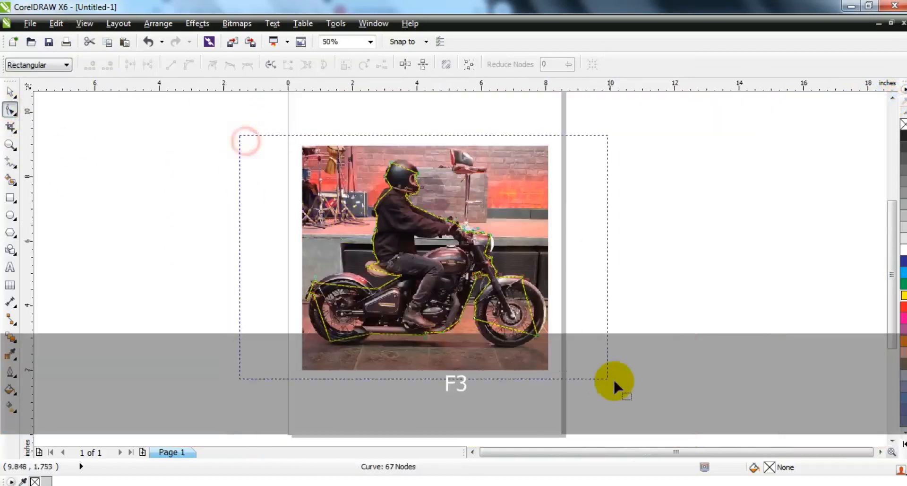
pyautogui.hotkey('shift', 'F2')
pyautogui.click(10, 91)
pyautogui.click(611, 64)
pyautogui.click(588, 122)
# Bend the outline segments to follow the top and back of the helmet
pyautogui.click(10, 109)
pyautogui.scroll(4, 361, 213)
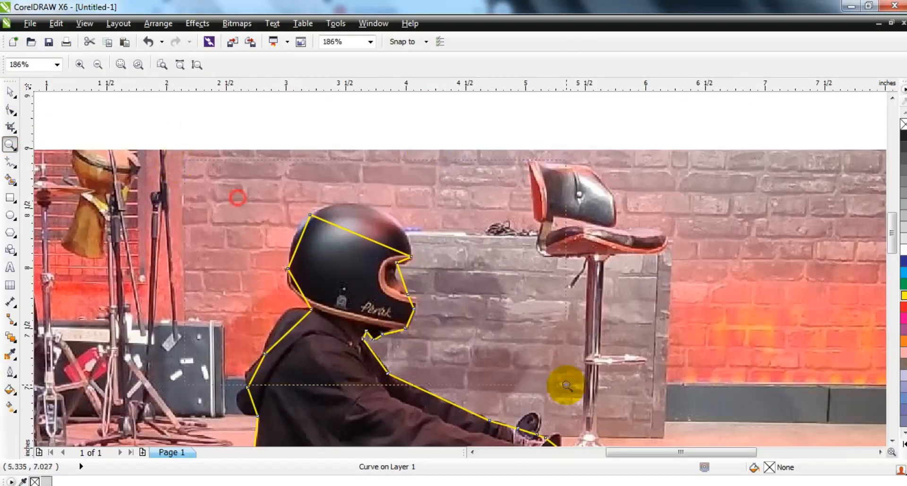
pyautogui.moveTo(345, 217); pyautogui.dragTo(334, 207)
pyautogui.moveTo(414, 201); pyautogui.dragTo(404, 153)
pyautogui.moveTo(469, 223); pyautogui.dragTo(523, 182)
pyautogui.moveTo(452, 194); pyautogui.dragTo(445, 157)
pyautogui.moveTo(329, 294); pyautogui.dragTo(328, 290)
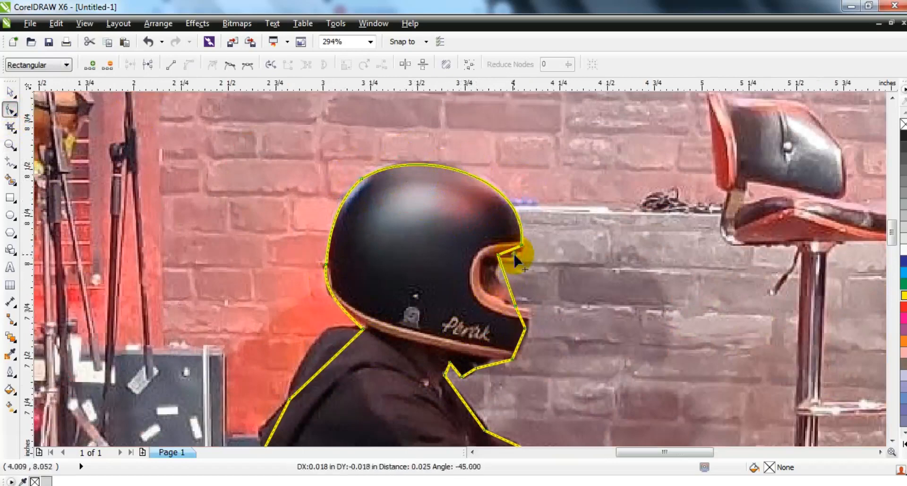
# Shape the outline around the helmet's visor opening, chin guard and neck
pyautogui.click(503, 274)
pyautogui.moveTo(491, 281); pyautogui.dragTo(494, 284)
pyautogui.click(514, 360)
pyautogui.moveTo(523, 344); pyautogui.dragTo(524, 345)
pyautogui.click(471, 380)
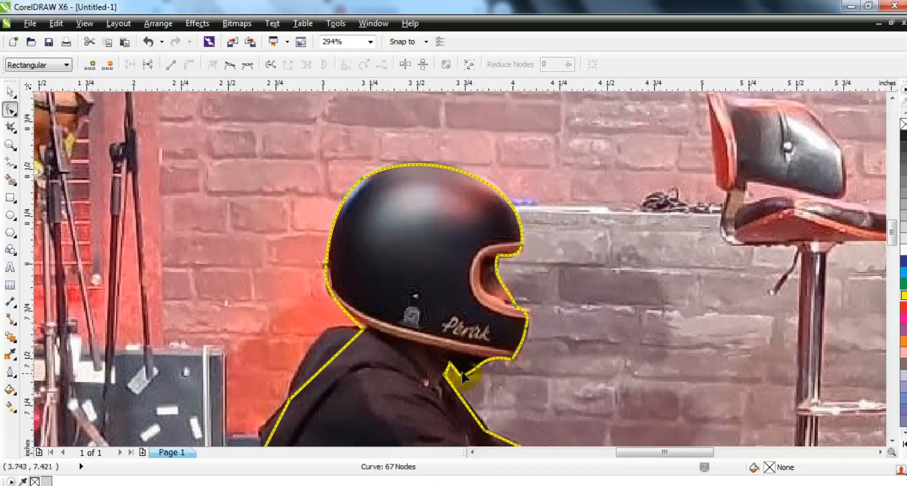
# Curve the outline along the back of the helmet, the hood and the rider's upper back
pyautogui.moveTo(319, 340); pyautogui.dragTo(318, 341)
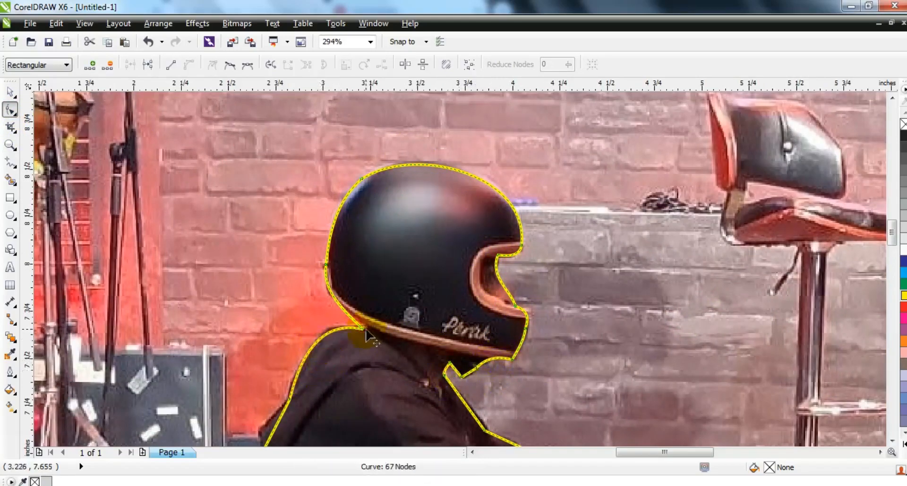
pyautogui.click(322, 293)
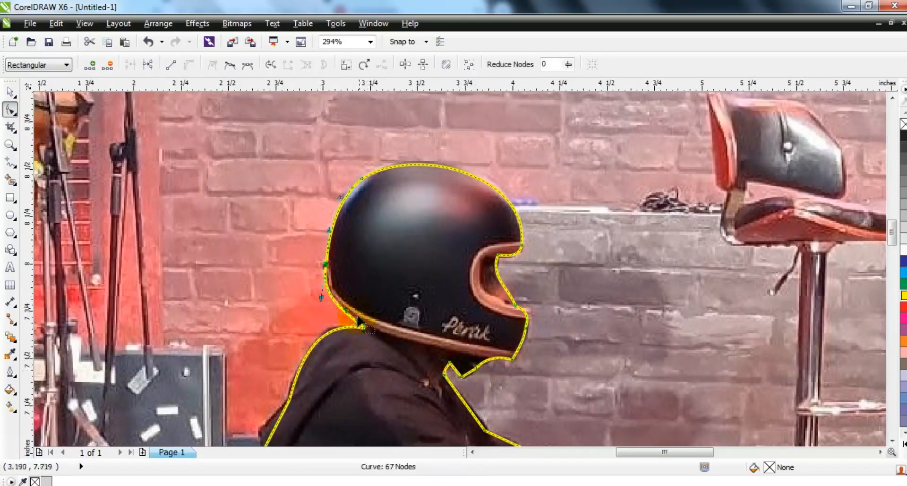
pyautogui.click(892, 440)
pyautogui.moveTo(274, 253); pyautogui.dragTo(268, 252)
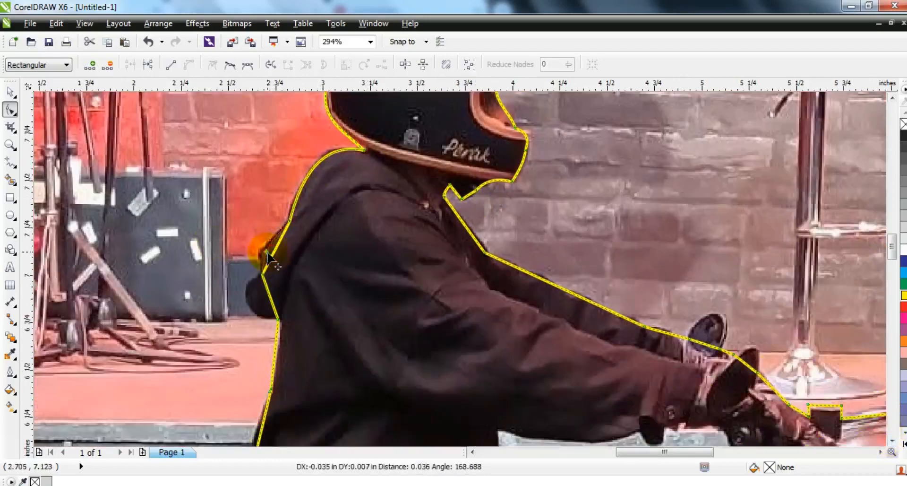
pyautogui.moveTo(264, 288); pyautogui.dragTo(249, 293)
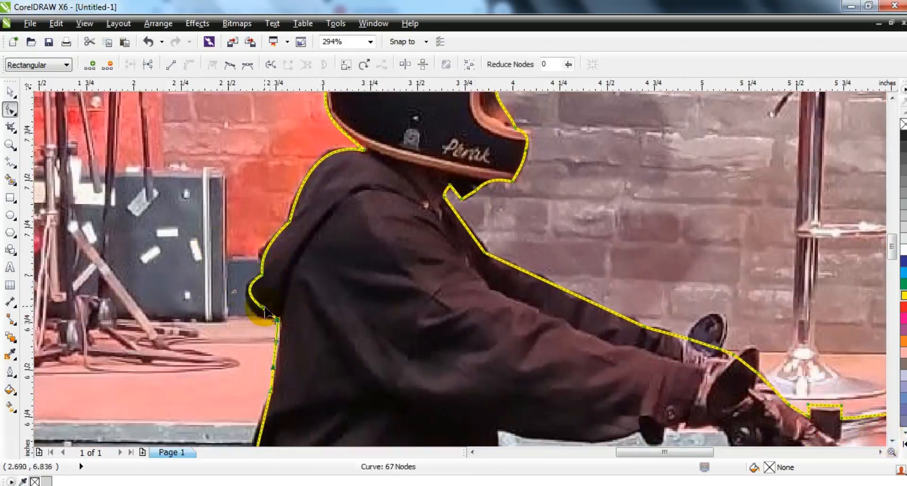
pyautogui.click(274, 353)
pyautogui.moveTo(279, 348); pyautogui.dragTo(279, 345)
# Fit the outline to the rider's chest and outstretched arm, and round it over both gloves at the handlebar
pyautogui.moveTo(469, 232); pyautogui.dragTo(472, 229)
pyautogui.moveTo(523, 271); pyautogui.dragTo(525, 270)
pyautogui.moveTo(698, 348); pyautogui.dragTo(713, 352)
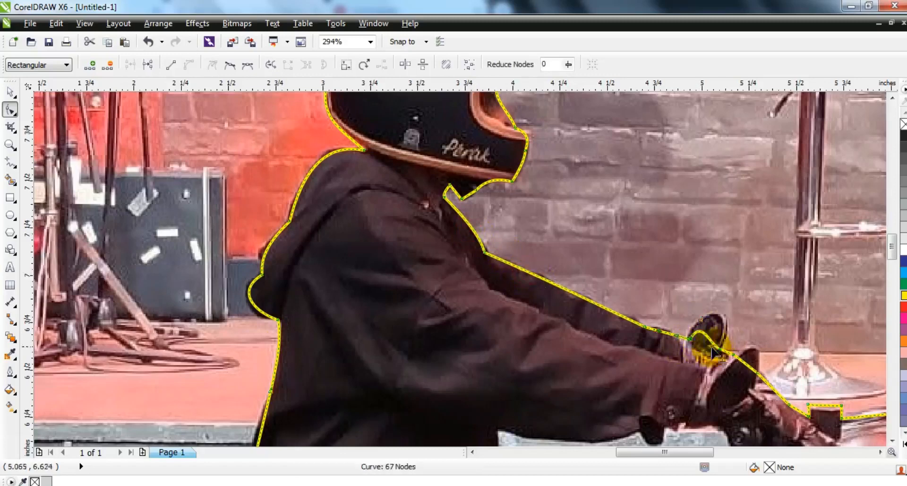
pyautogui.moveTo(701, 319); pyautogui.dragTo(734, 315)
pyautogui.click(720, 322)
pyautogui.moveTo(746, 364); pyautogui.dragTo(751, 355)
# Bend the outline around the top and front of the headlight
pyautogui.click(880, 451)
pyautogui.click(879, 451)
pyautogui.click(880, 451)
pyautogui.click(891, 441)
pyautogui.click(892, 441)
pyautogui.click(892, 440)
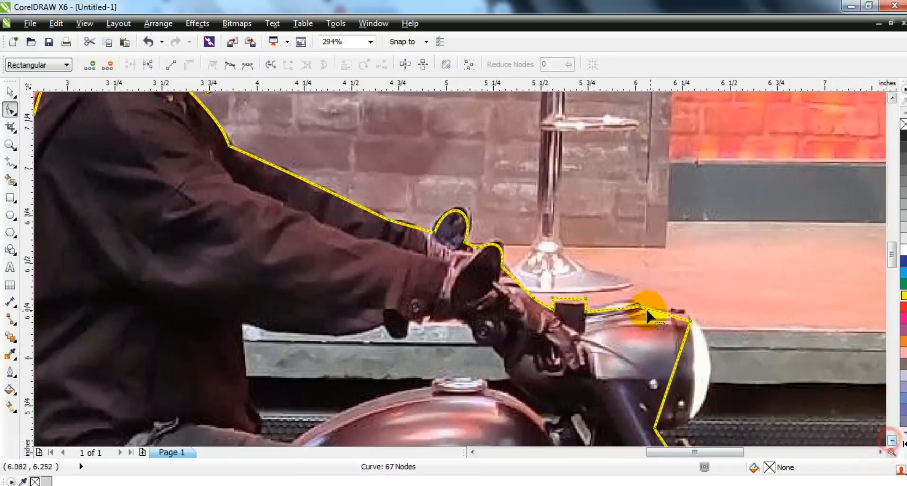
pyautogui.moveTo(673, 311); pyautogui.dragTo(623, 304)
pyautogui.moveTo(680, 355); pyautogui.dragTo(712, 348)
pyautogui.moveTo(666, 394); pyautogui.dragTo(728, 426)
pyautogui.moveTo(712, 347); pyautogui.dragTo(713, 329)
# Shape the outline around the turn signal and fork parts below the headlight
pyautogui.click(892, 440)
pyautogui.click(892, 440)
pyautogui.click(892, 440)
pyautogui.moveTo(684, 239); pyautogui.dragTo(682, 232)
pyautogui.moveTo(713, 307); pyautogui.dragTo(717, 306)
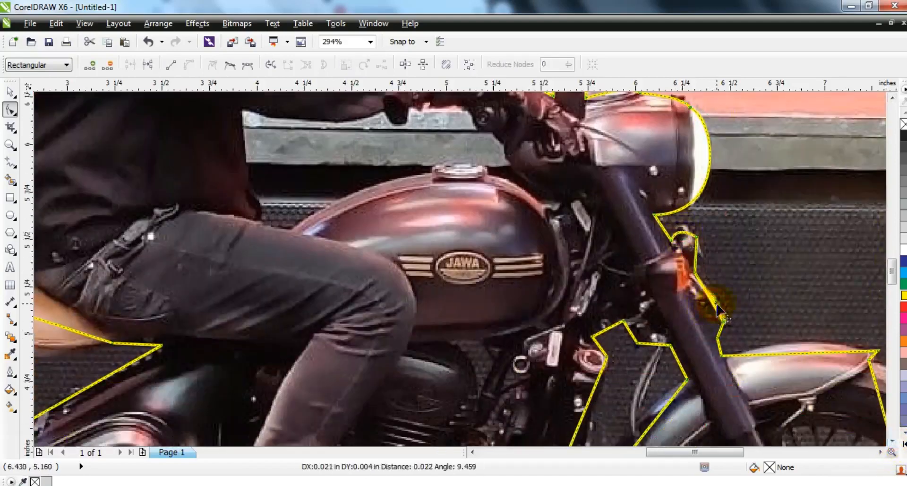
# Curve the outline over the top of the front fender and along the frame edge behind the fork
pyautogui.moveTo(794, 352); pyautogui.dragTo(794, 345)
pyautogui.moveTo(651, 346); pyautogui.dragTo(651, 349)
pyautogui.moveTo(594, 390); pyautogui.dragTo(598, 397)
# Round the outline along the front edge of the front wheel
pyautogui.click(880, 452)
pyautogui.click(892, 440)
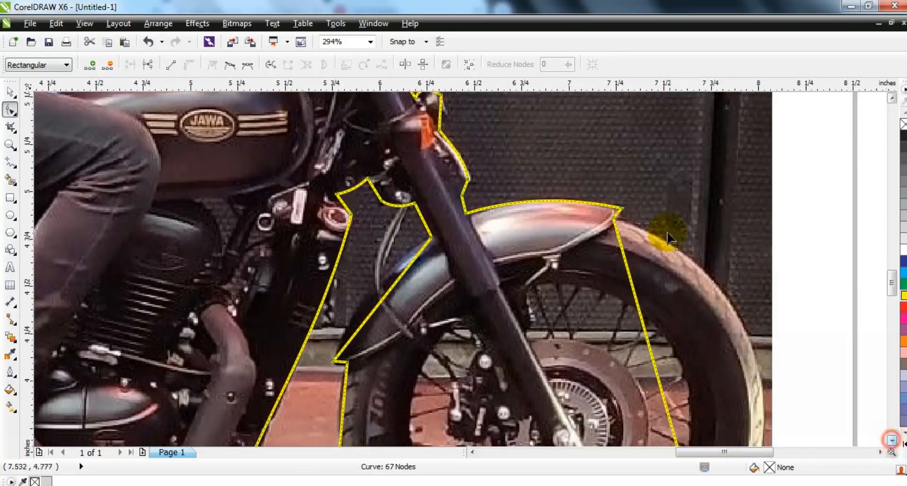
pyautogui.click(616, 224)
pyautogui.press('F3')
pyautogui.moveTo(619, 292); pyautogui.dragTo(649, 251)
pyautogui.moveTo(635, 353); pyautogui.dragTo(700, 336)
pyautogui.moveTo(649, 250); pyautogui.dragTo(670, 260)
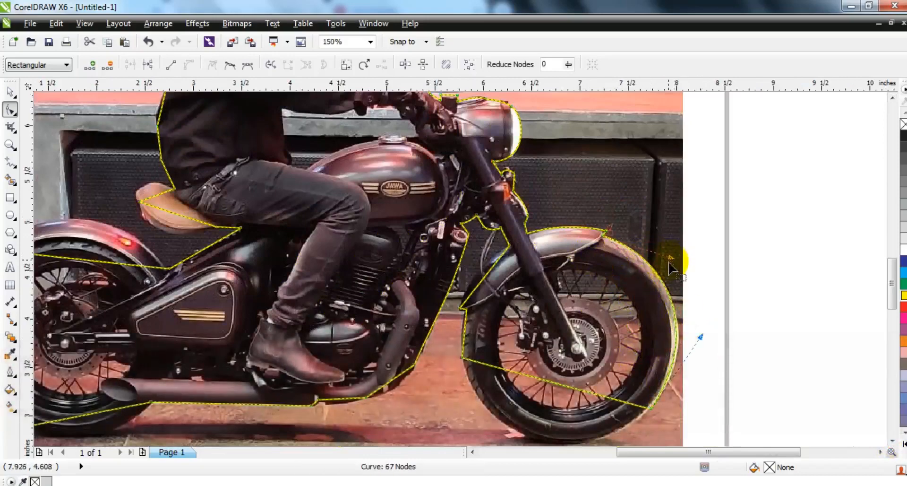
# Fit the outline to the bottom and rear edges of the front wheel and to the exhaust bend
pyautogui.moveTo(466, 401); pyautogui.dragTo(470, 403)
pyautogui.click(891, 440)
pyautogui.moveTo(589, 321); pyautogui.dragTo(590, 388)
pyautogui.moveTo(560, 356); pyautogui.dragTo(554, 370)
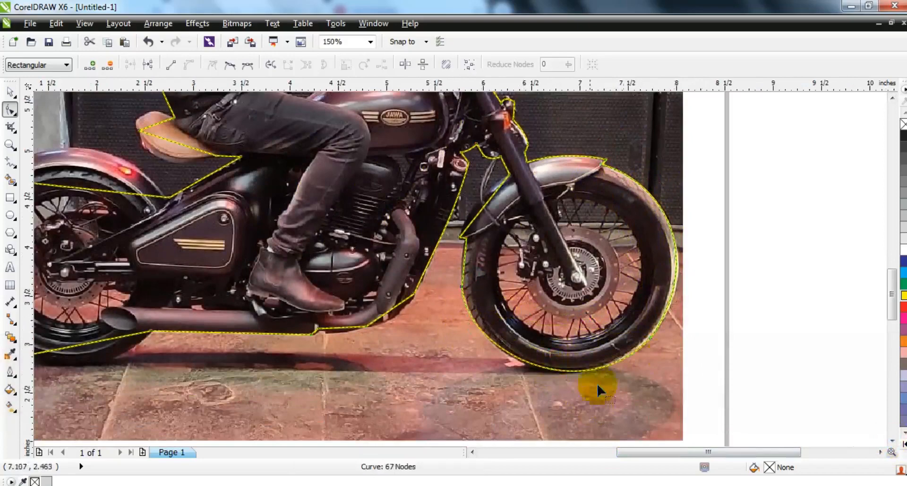
pyautogui.click(649, 338)
pyautogui.moveTo(465, 347); pyautogui.dragTo(471, 357)
pyautogui.moveTo(463, 265); pyautogui.dragTo(461, 265)
pyautogui.moveTo(397, 314); pyautogui.dragTo(397, 314)
# Round the outline along the bottom and rear edges of the rear wheel
pyautogui.moveTo(340, 327); pyautogui.dragTo(345, 362)
pyautogui.click(472, 452)
pyautogui.click(472, 452)
pyautogui.click(472, 452)
pyautogui.moveTo(294, 347); pyautogui.dragTo(267, 371)
pyautogui.moveTo(269, 308); pyautogui.dragTo(226, 319)
pyautogui.moveTo(251, 259); pyautogui.dragTo(212, 269)
pyautogui.moveTo(225, 319); pyautogui.dragTo(224, 325)
# Curve the outline over the rear fender and around the number plate bracket at the tail
pyautogui.moveTo(269, 163); pyautogui.dragTo(240, 185)
pyautogui.moveTo(304, 185); pyautogui.dragTo(286, 141)
pyautogui.moveTo(367, 191); pyautogui.dragTo(368, 184)
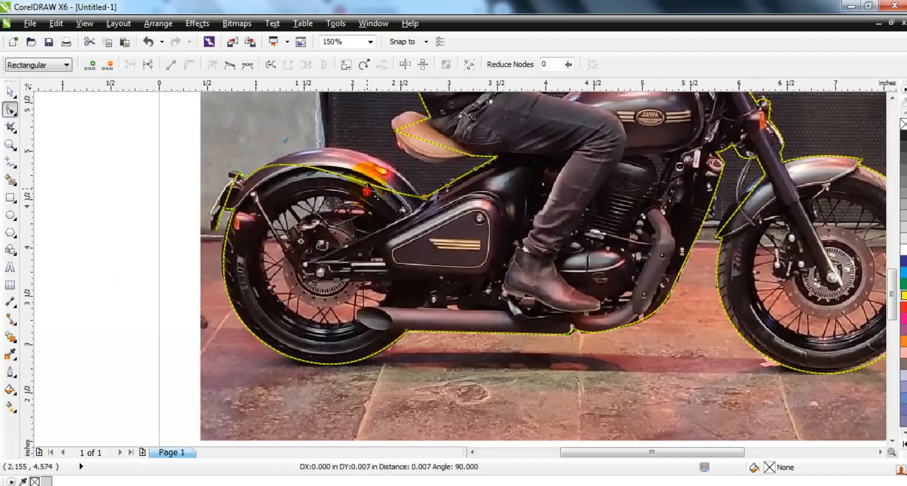
pyautogui.moveTo(374, 135); pyautogui.dragTo(373, 133)
pyautogui.moveTo(227, 205); pyautogui.dragTo(216, 205)
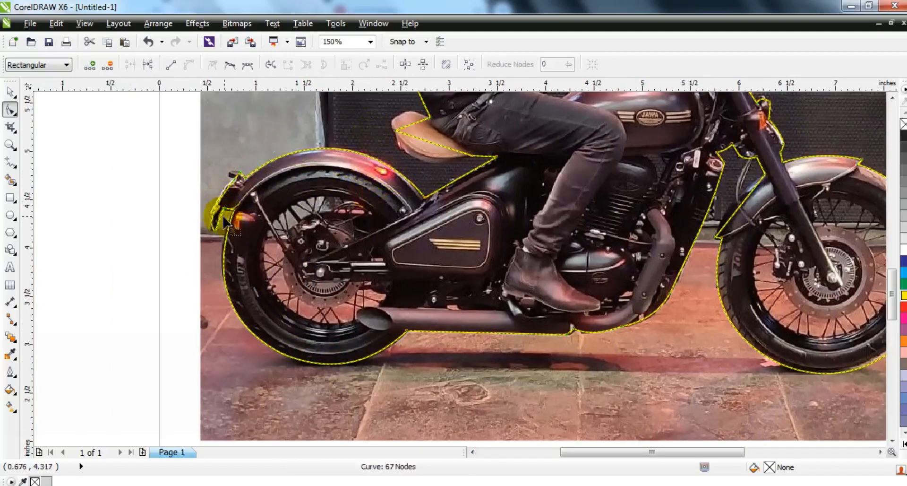
pyautogui.moveTo(237, 176); pyautogui.dragTo(230, 172)
# Bend the outline around the seat and along the rider's lower back
pyautogui.moveTo(439, 146); pyautogui.dragTo(421, 161)
pyautogui.moveTo(411, 130); pyautogui.dragTo(410, 128)
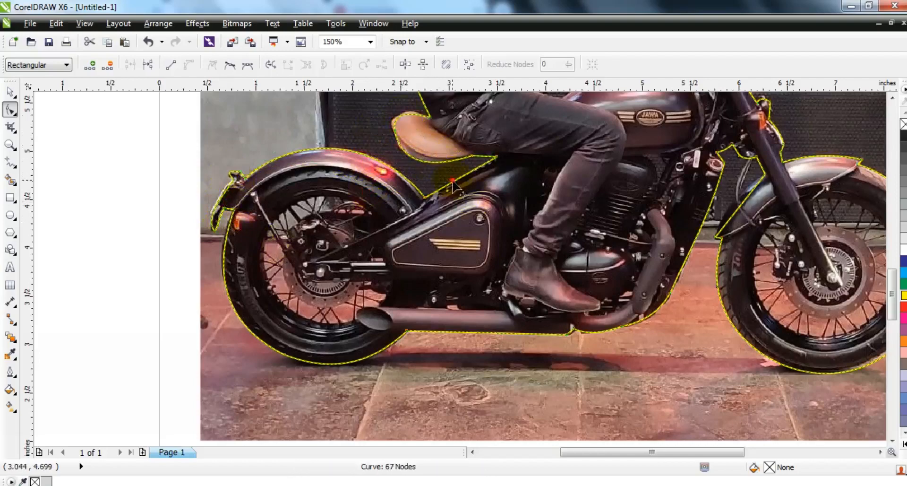
pyautogui.click(892, 97)
pyautogui.moveTo(415, 246); pyautogui.dragTo(410, 255)
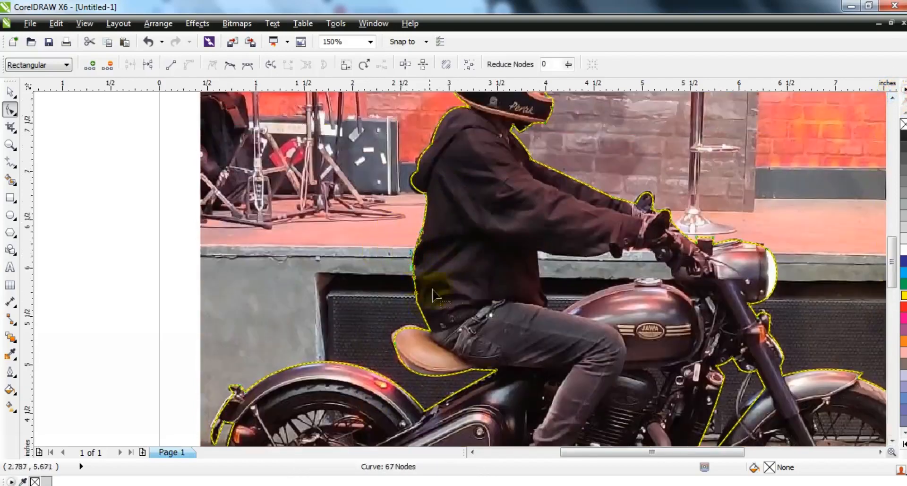
# Curve the remaining straight outline segment along the rear edge of the front fender
pyautogui.click(10, 92)
pyautogui.hotkey('shift', 'F2')
pyautogui.press('Escape')
pyautogui.click(568, 189)
pyautogui.click(11, 109)
pyautogui.click(568, 346)
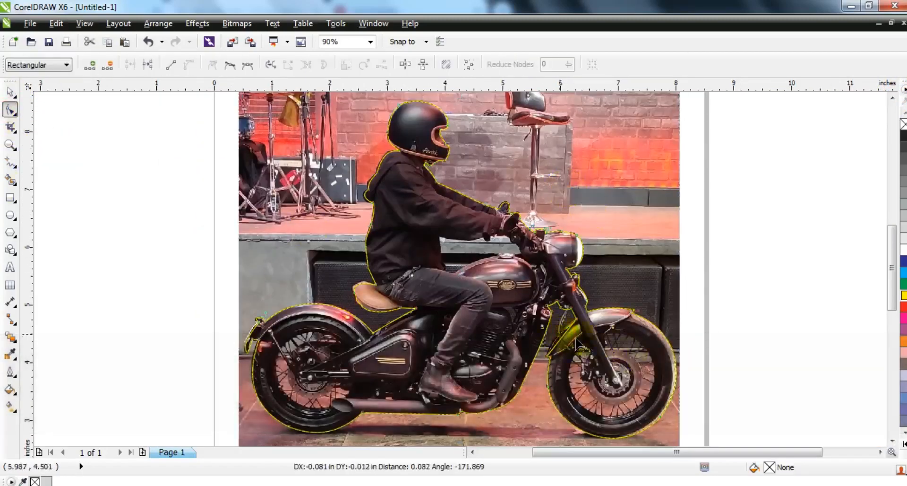
# PowerClip the photo inside the traced rider and motorcycle outline
pyautogui.click(10, 91)
pyautogui.rightClick(643, 216)
pyautogui.click(698, 8)
pyautogui.click(486, 203)
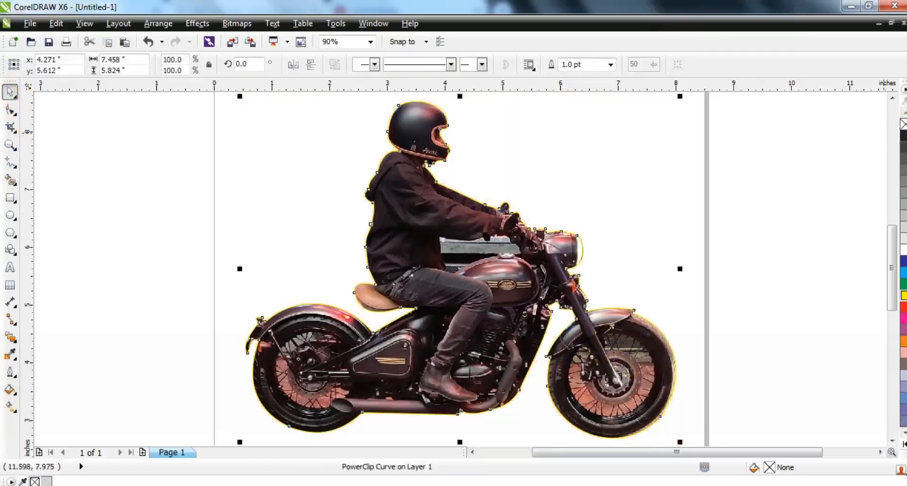
pyautogui.click(714, 275)
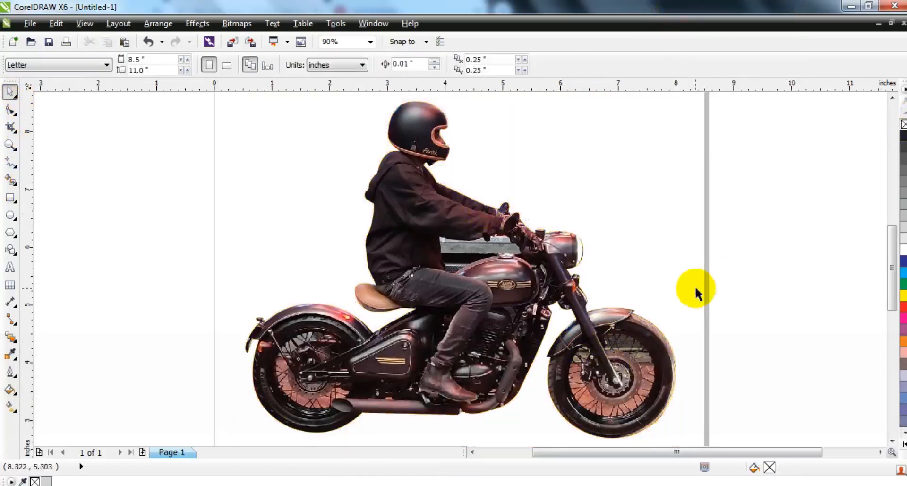
# Trace the upper edge of the background gap beneath the rider's arm, from the jacket to the handlebar
pyautogui.click(10, 145)
pyautogui.moveTo(389, 203); pyautogui.dragTo(614, 321)
pyautogui.click(10, 162)
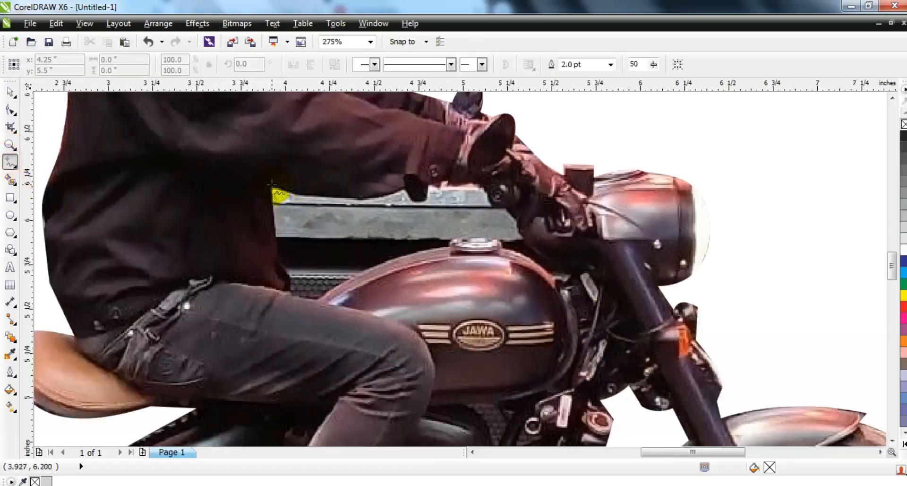
pyautogui.click(272, 184)
pyautogui.click(404, 187)
pyautogui.click(429, 183)
pyautogui.click(487, 183)
pyautogui.click(507, 210)
pyautogui.click(516, 223)
pyautogui.click(523, 237)
# Close the gap outline along the fuel tank, the thigh and the front of the jacket
pyautogui.click(503, 246)
pyautogui.click(450, 245)
pyautogui.click(317, 302)
pyautogui.click(288, 291)
pyautogui.click(279, 262)
pyautogui.click(272, 184)
# Convert the gap outline's segments to curves and bend them to follow the tank, handlebar and sleeve
pyautogui.click(10, 110)
pyautogui.click(199, 62)
pyautogui.click(189, 64)
pyautogui.moveTo(388, 273); pyautogui.dragTo(386, 258)
pyautogui.moveTo(477, 245); pyautogui.dragTo(476, 237)
pyautogui.moveTo(499, 197); pyautogui.dragTo(491, 202)
pyautogui.moveTo(415, 186); pyautogui.dragTo(420, 195)
pyautogui.moveTo(352, 185); pyautogui.dragTo(356, 198)
pyautogui.moveTo(515, 241); pyautogui.dragTo(514, 241)
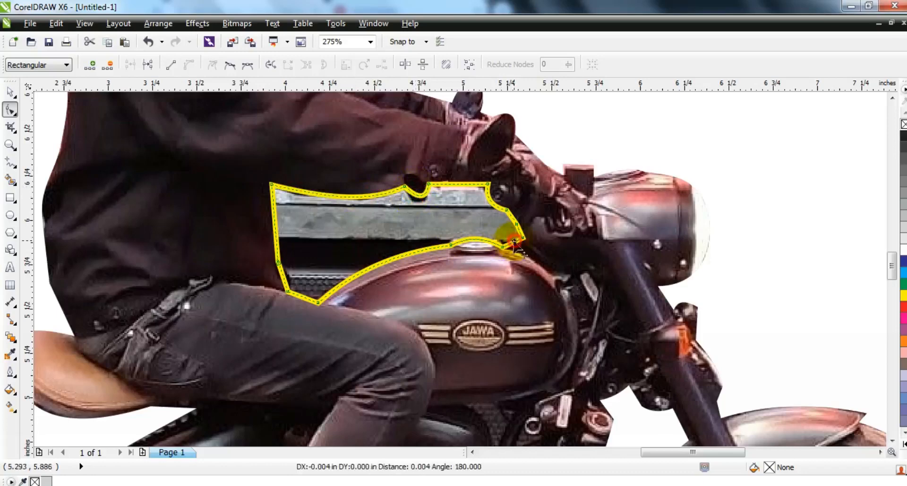
# Combine the gap outline with the clipped rider shape to cut the background out beneath the arm
pyautogui.click(10, 93)
pyautogui.keyDown('shift'); pyautogui.click(71, 132); pyautogui.keyUp('shift')
pyautogui.click(335, 63)
pyautogui.click(429, 271)
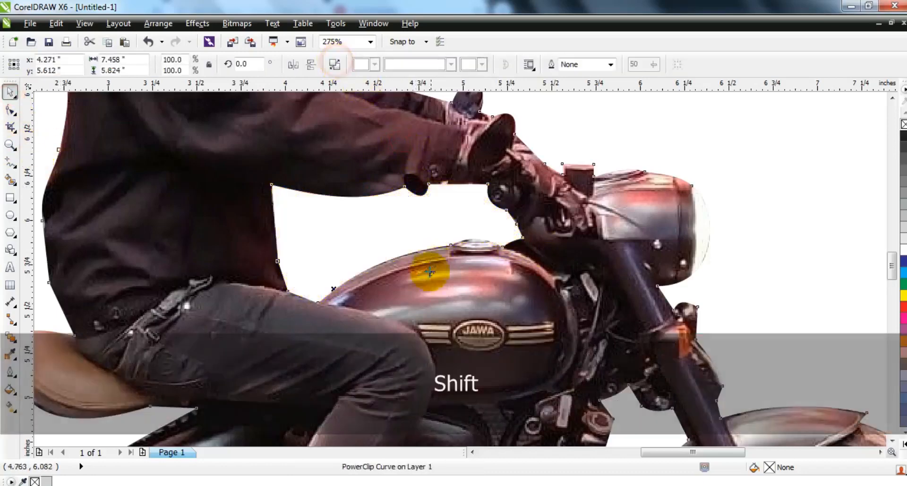
# Give the rider and motorcycle cutout a red outline 4 pt wide
pyautogui.hotkey('shift', 'F2')
pyautogui.click(580, 64)
pyautogui.write('4')
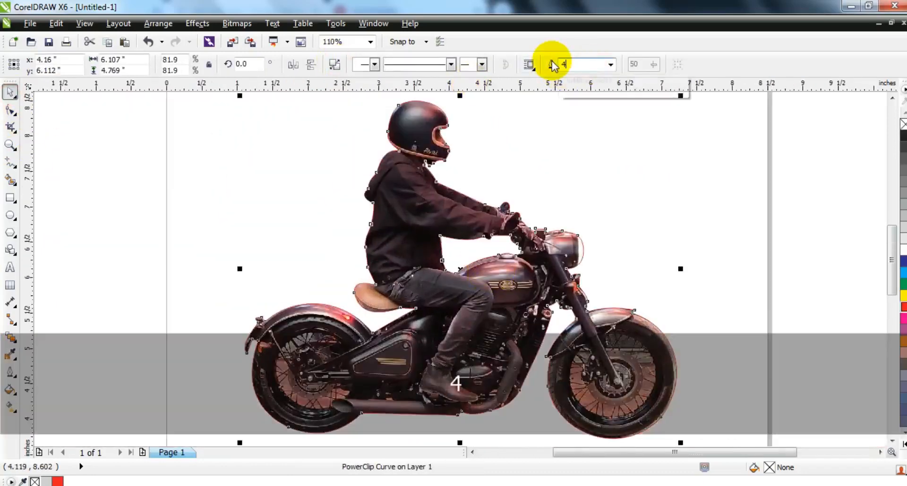
pyautogui.press('Return')
# Extract the photo from the clipped rider shape and select the full bitmap
pyautogui.rightClick(425, 200)
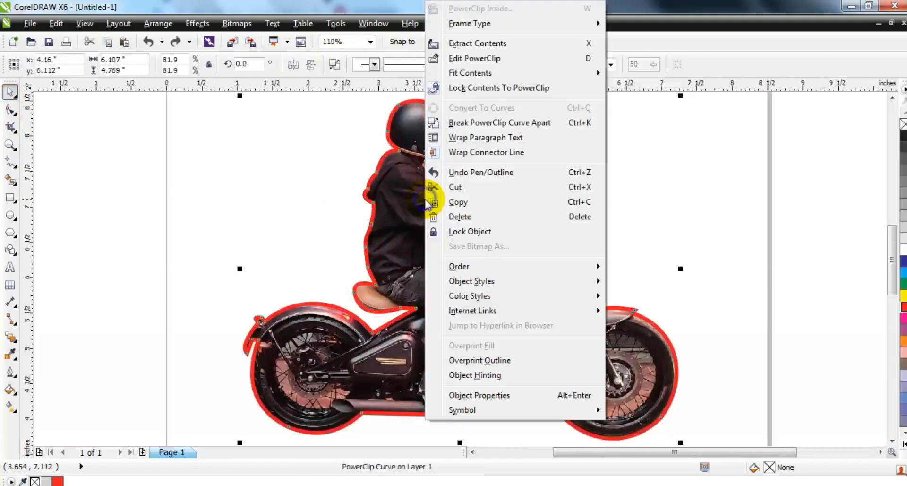
pyautogui.click(476, 45)
pyautogui.click(752, 194)
pyautogui.click(625, 169)
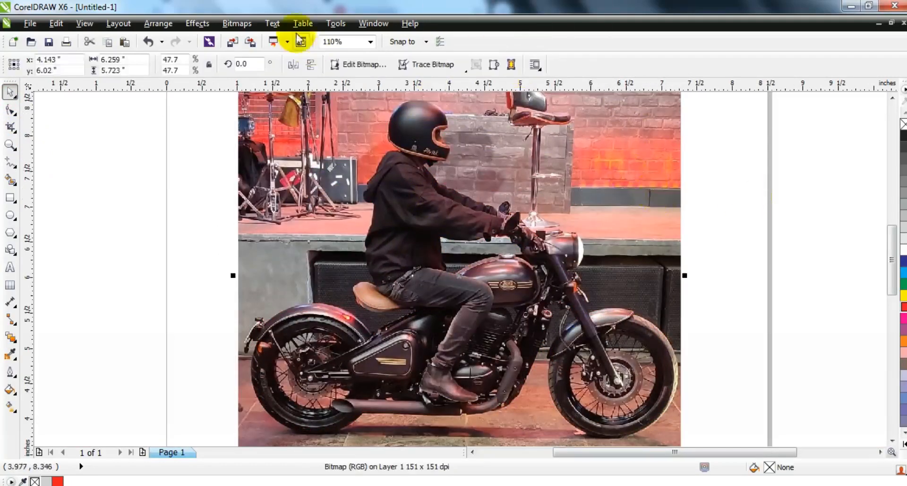
# Start converting the photo to black and white (1-bit) with the Line Art conversion method
pyautogui.click(237, 23)
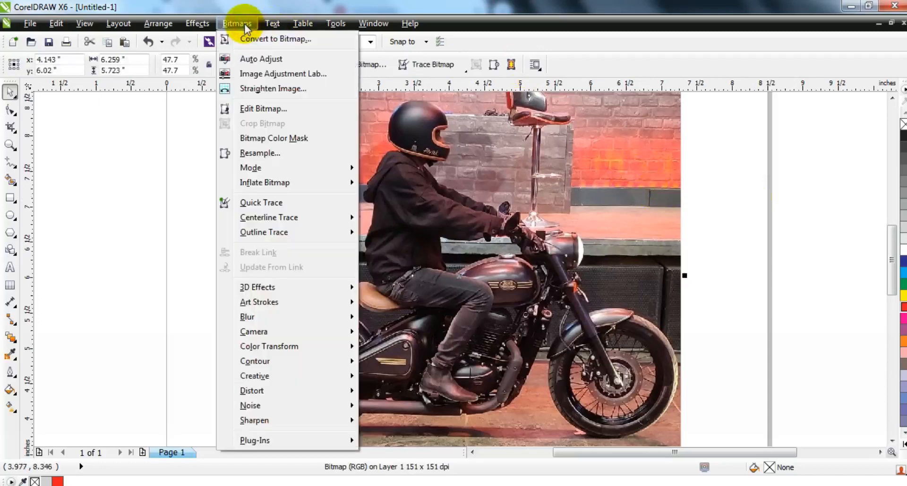
pyautogui.click(268, 168)
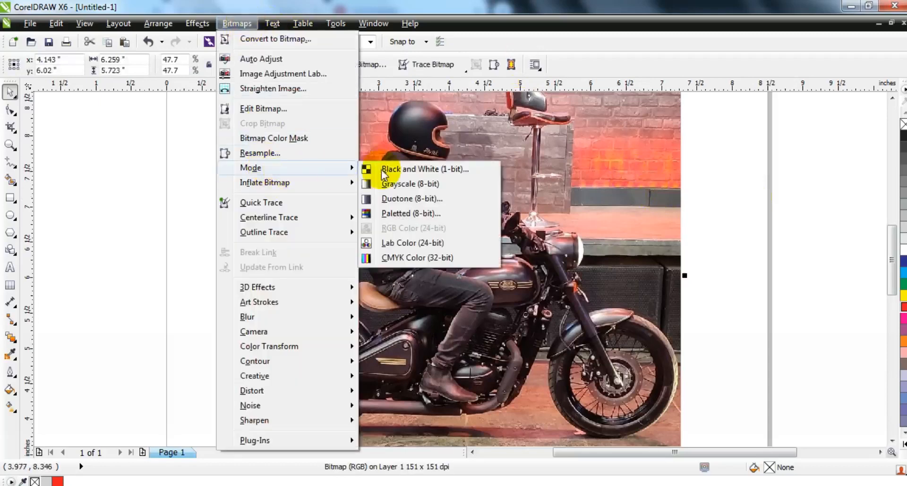
pyautogui.click(423, 171)
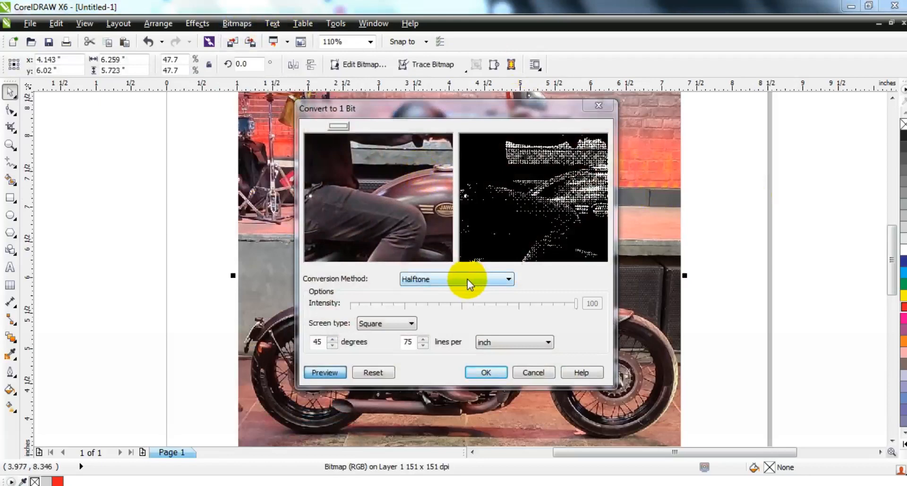
pyautogui.click(469, 284)
pyautogui.click(464, 290)
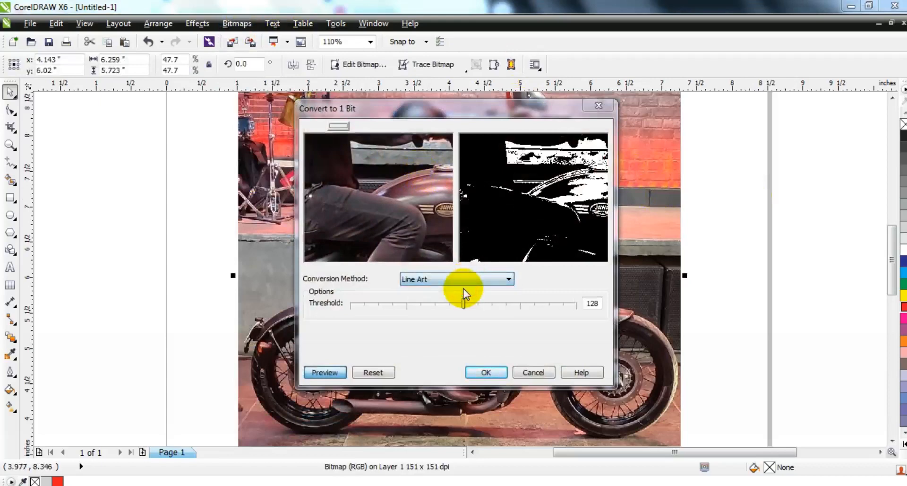
# Set the Line Art threshold to 84 while checking the helmet and front wheel, and apply the conversion
pyautogui.moveTo(419, 205); pyautogui.dragTo(349, 233)
pyautogui.moveTo(403, 188); pyautogui.dragTo(386, 243)
pyautogui.moveTo(381, 210); pyautogui.dragTo(384, 220)
pyautogui.moveTo(464, 304); pyautogui.dragTo(426, 308)
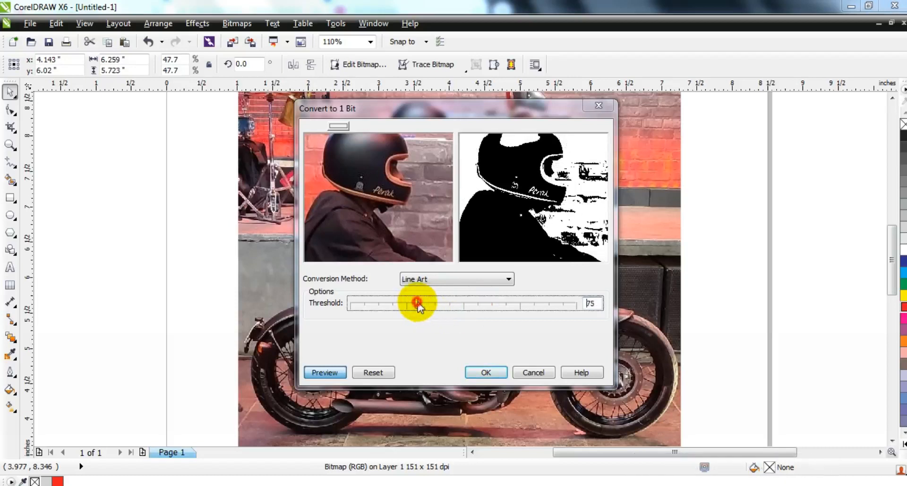
pyautogui.moveTo(405, 227); pyautogui.dragTo(401, 179)
pyautogui.moveTo(421, 225); pyautogui.dragTo(371, 203)
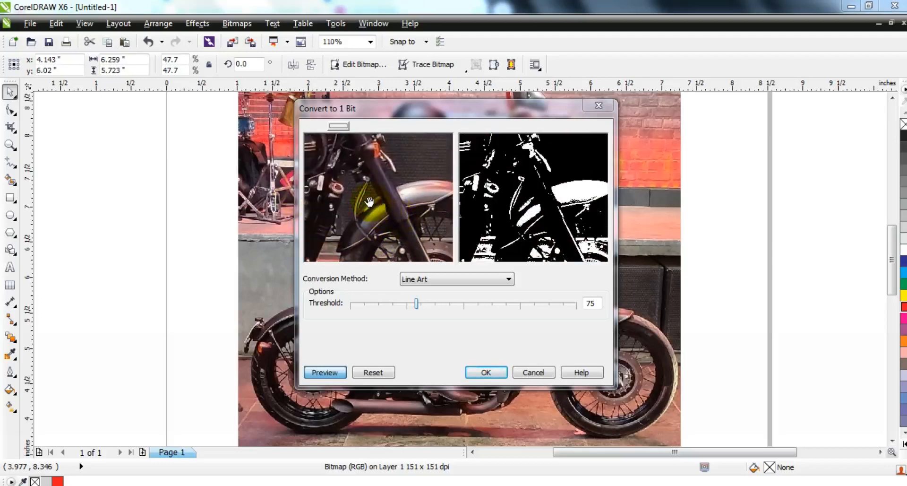
pyautogui.moveTo(416, 304); pyautogui.dragTo(425, 304)
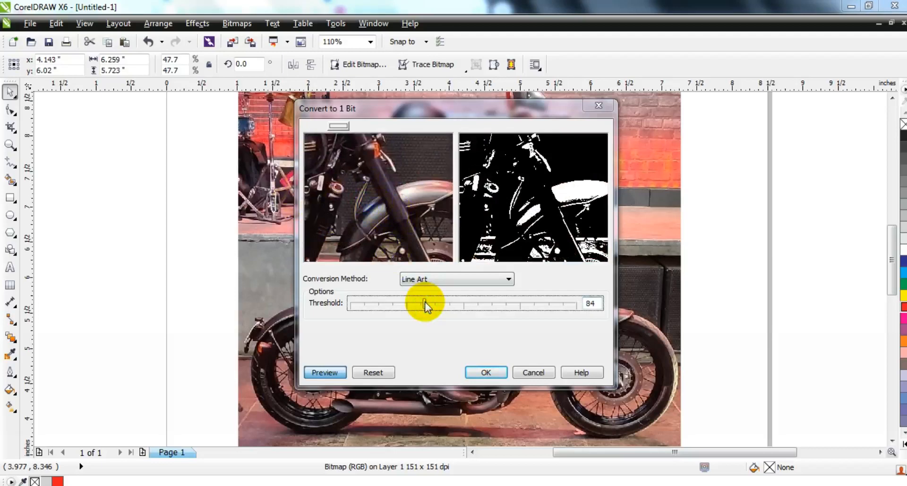
pyautogui.click(494, 373)
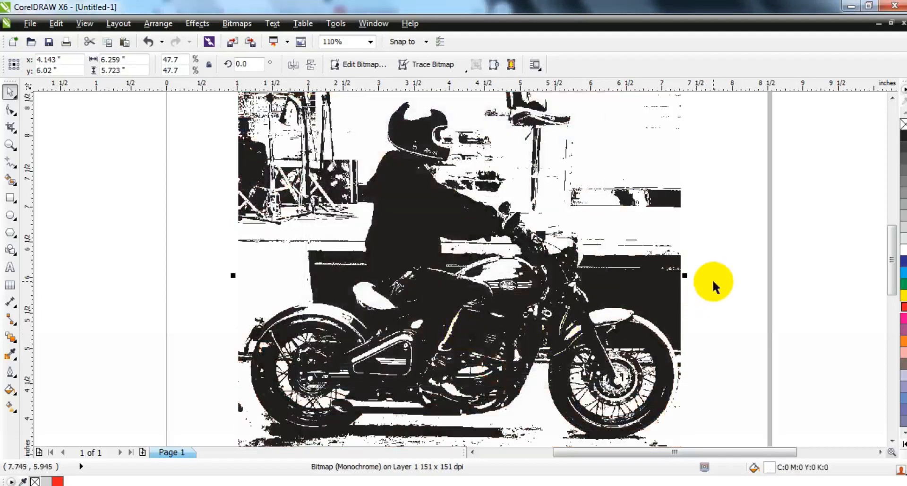
# Send the monochrome photo behind the red outline and PowerClip it inside that outline
pyautogui.hotkey('shift', 'pagedown')
pyautogui.click(195, 25)
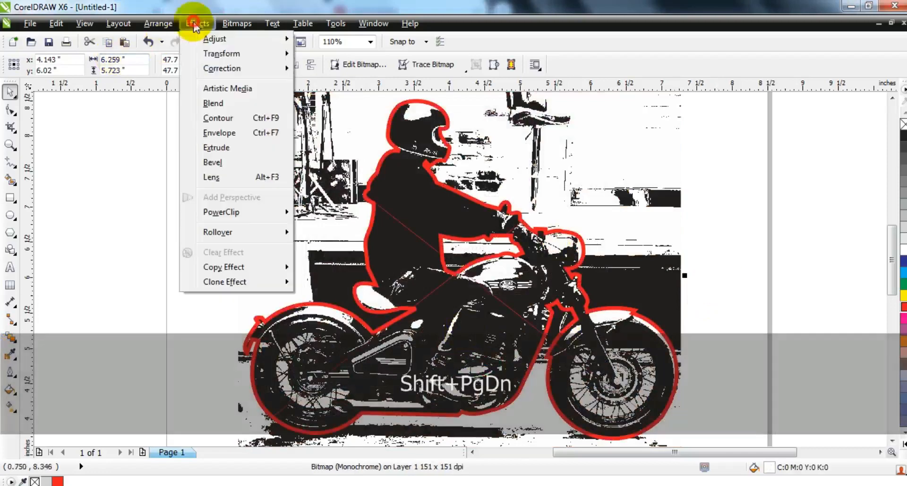
pyautogui.moveTo(246, 211)
pyautogui.click(308, 210)
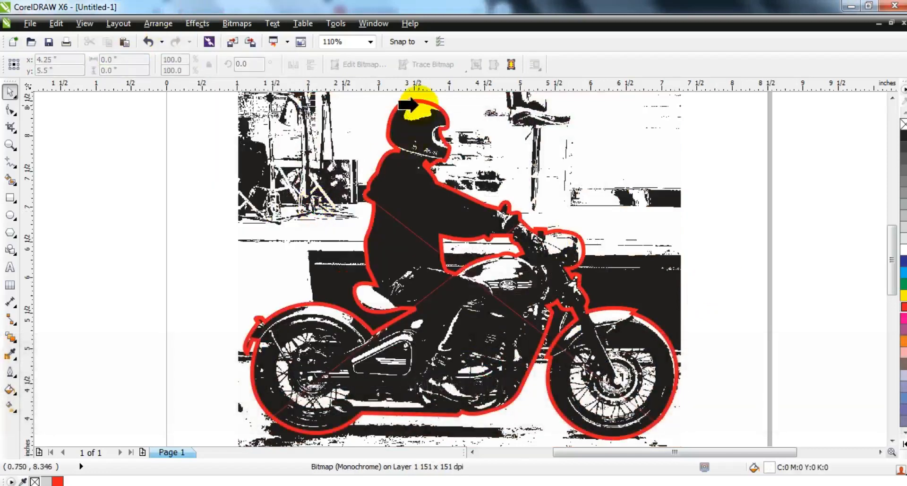
pyautogui.click(407, 100)
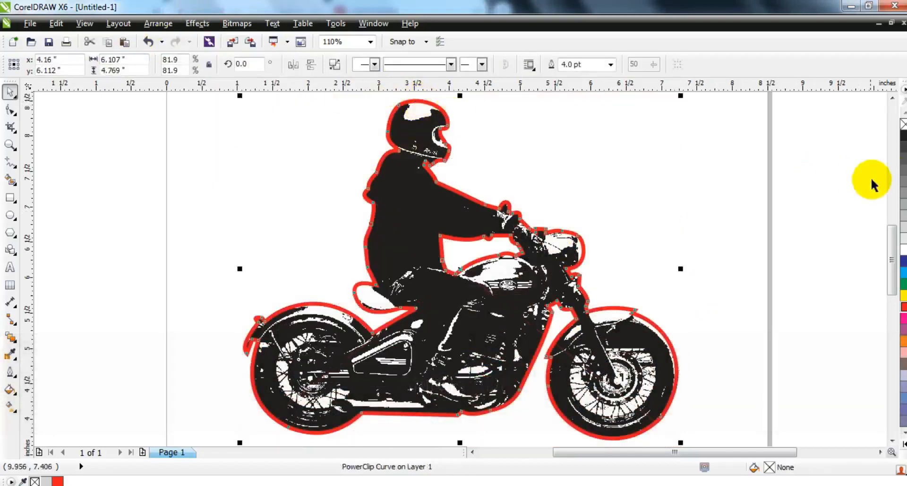
# Give the rider and motorcycle cutout a black outline 2 pt wide
pyautogui.rightClick(901, 124)
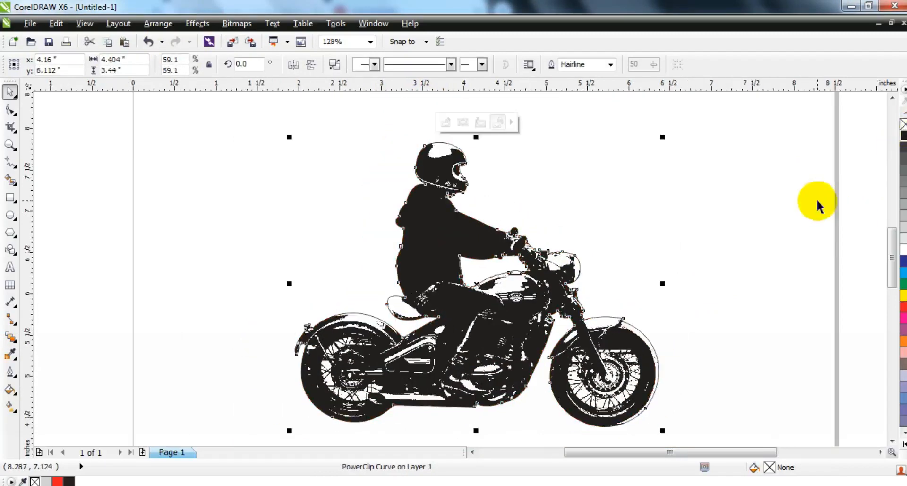
pyautogui.click(611, 64)
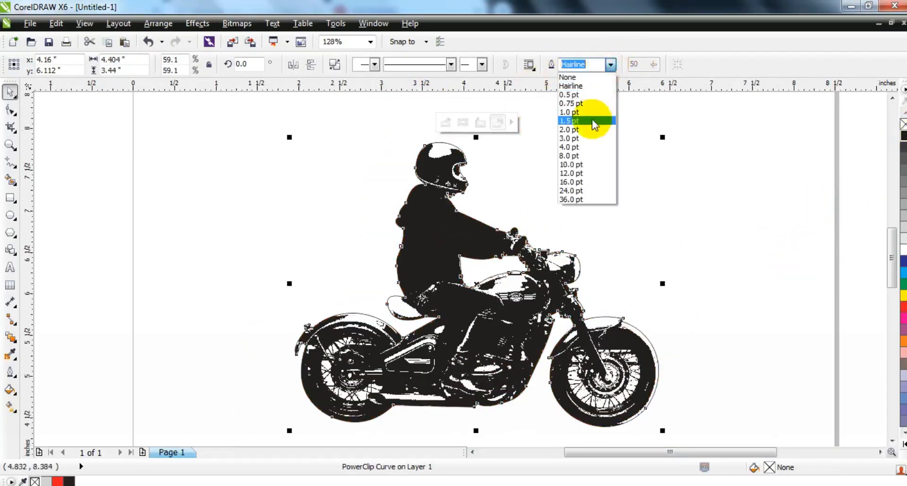
pyautogui.click(590, 129)
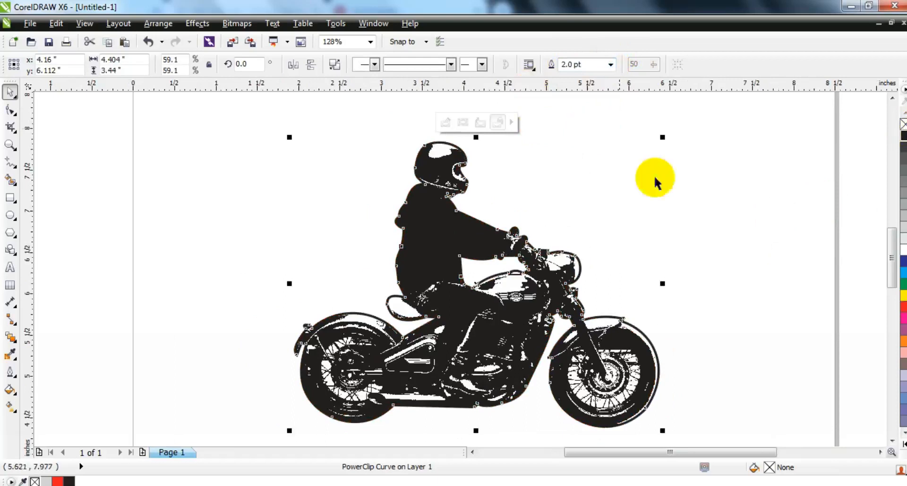
pyautogui.click(821, 265)
# Reposition the cutout slightly on the page and recolour its outline with the deeper black swatch
pyautogui.click(480, 364)
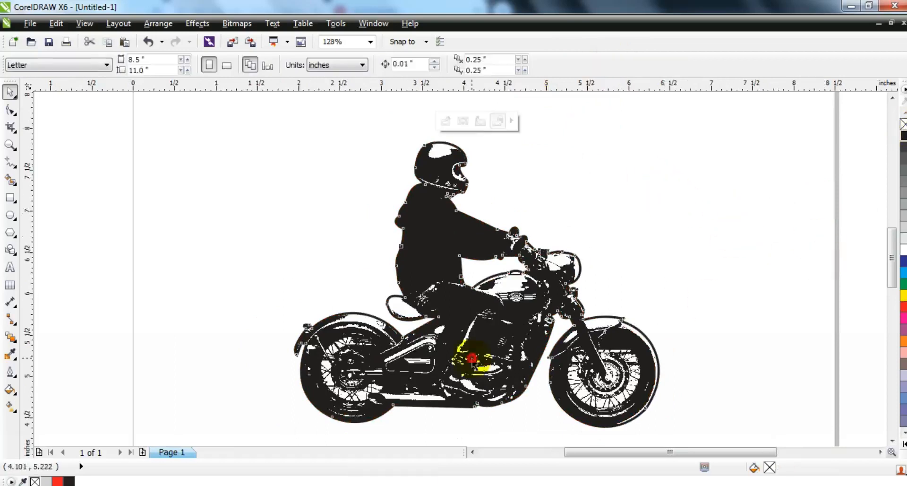
pyautogui.press('F3')
pyautogui.press('Escape')
pyautogui.click(444, 335)
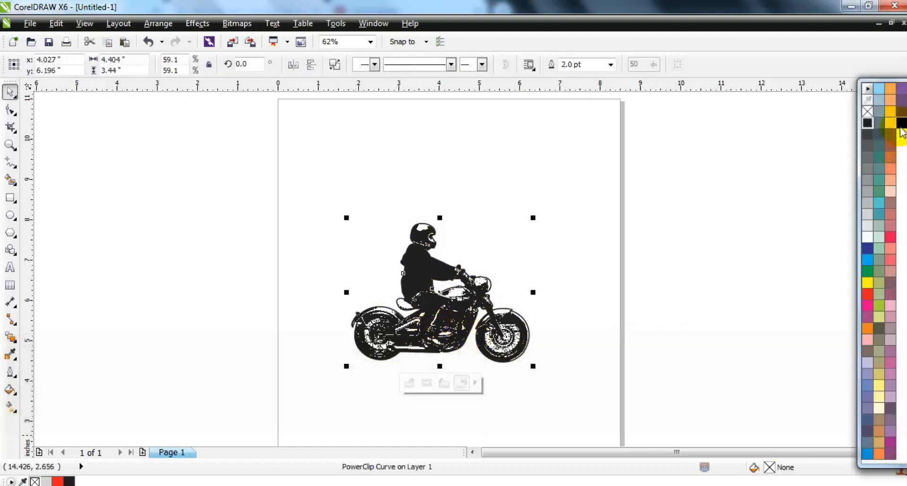
pyautogui.click(704, 241)
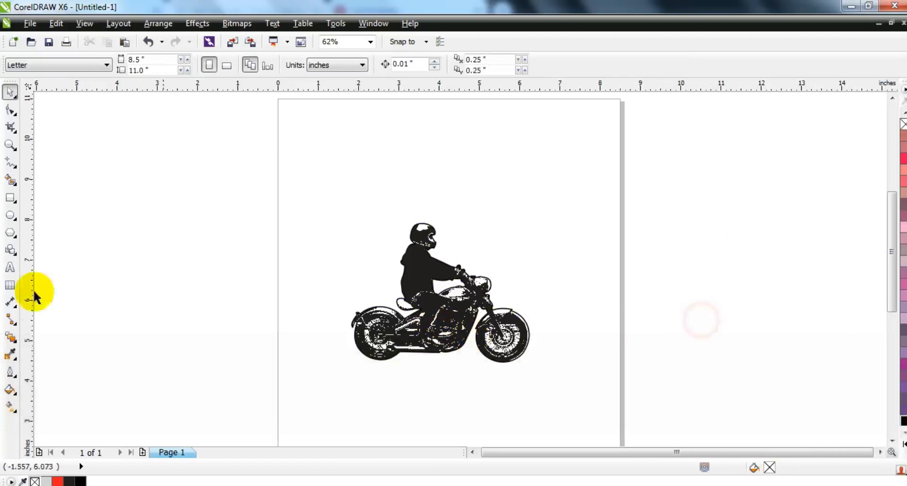
# Add the artistic text LOS ANGELES beside the page
pyautogui.click(10, 270)
pyautogui.click(87, 278)
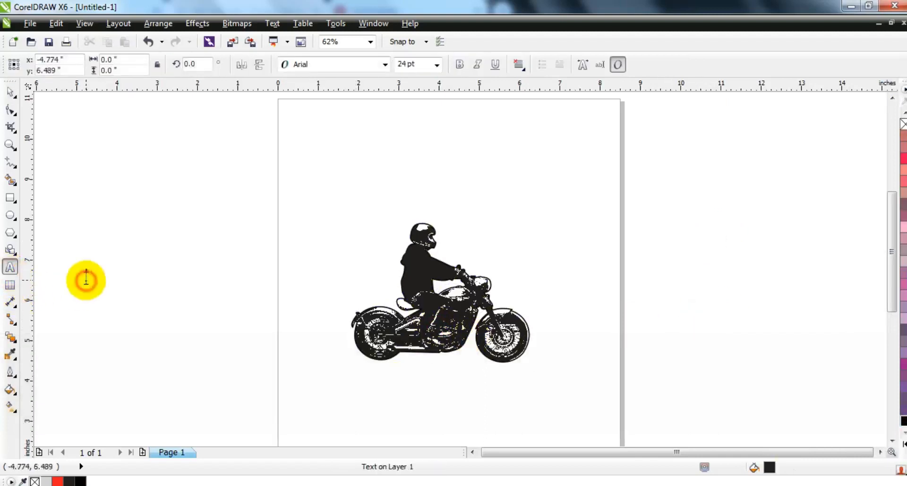
pyautogui.write('L')
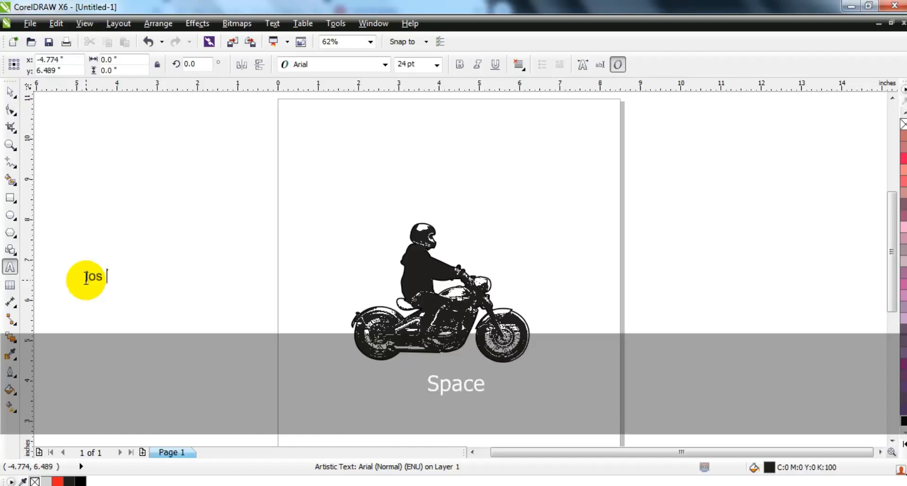
# Set LOS ANGELES in the STRONGBOX PERSONAL USE font, enlarge it to about 59 pt and place it above the rider
pyautogui.click(10, 92)
pyautogui.click(310, 65)
pyautogui.click(304, 91)
pyautogui.moveTo(177, 284); pyautogui.dragTo(305, 345)
pyautogui.moveTo(213, 288); pyautogui.dragTo(455, 191)
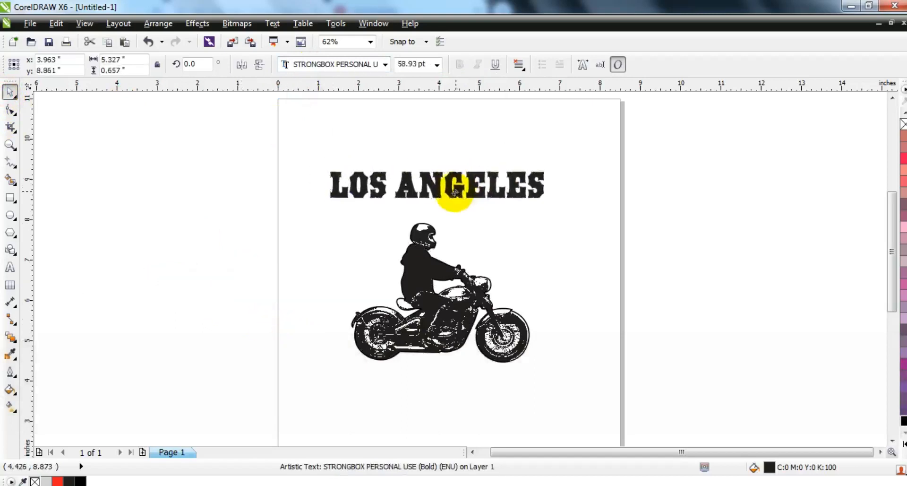
# Enlarge the LOS ANGELES text to about 69 pt and shift it slightly up above the rider
pyautogui.moveTo(547, 204); pyautogui.dragTo(566, 217)
pyautogui.moveTo(512, 194); pyautogui.dragTo(513, 185)
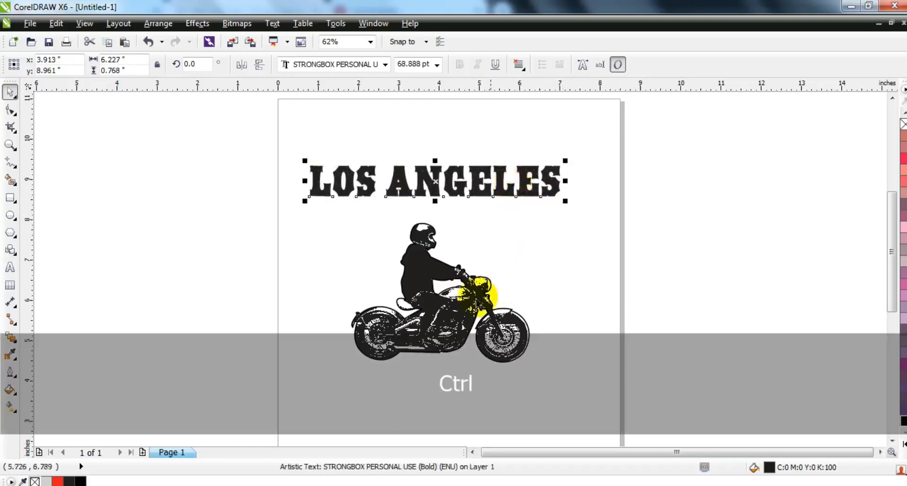
pyautogui.keyDown('ctrl'); pyautogui.click(447, 312); pyautogui.keyUp('ctrl')
pyautogui.click(158, 228)
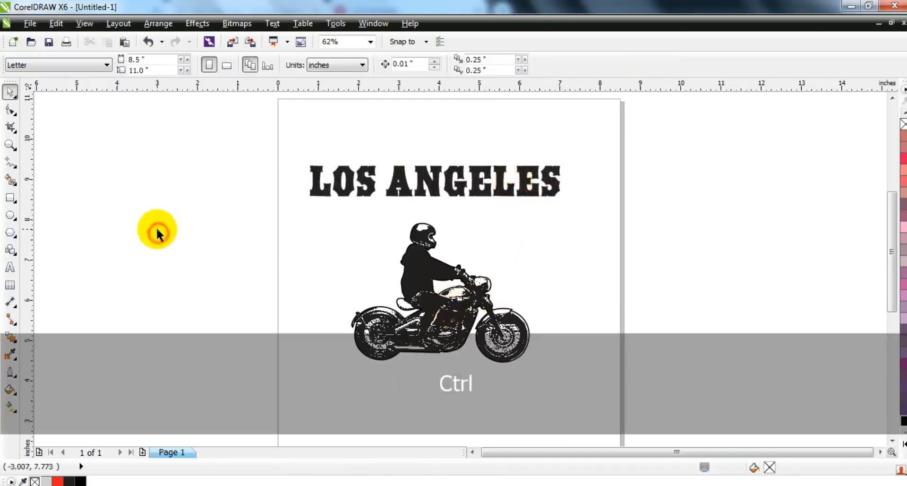
# Draw a circle about 5.15 inches across around the rider and give it a red outline
pyautogui.click(9, 216)
pyautogui.moveTo(331, 201); pyautogui.dragTo(534, 403)
pyautogui.click(13, 93)
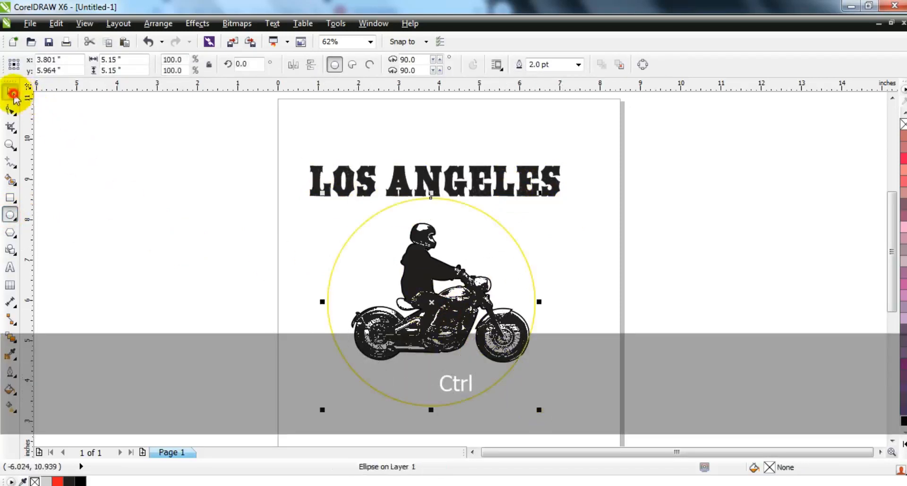
pyautogui.rightClick(900, 157)
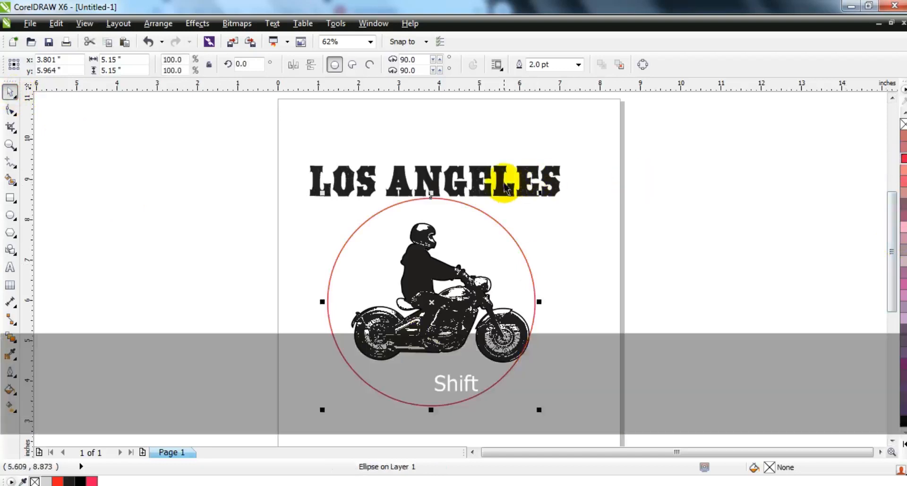
# Centre the circle under the LOS ANGELES text and fit the text to the circle as its path
pyautogui.keyDown('shift'); pyautogui.click(503, 183); pyautogui.keyUp('shift')
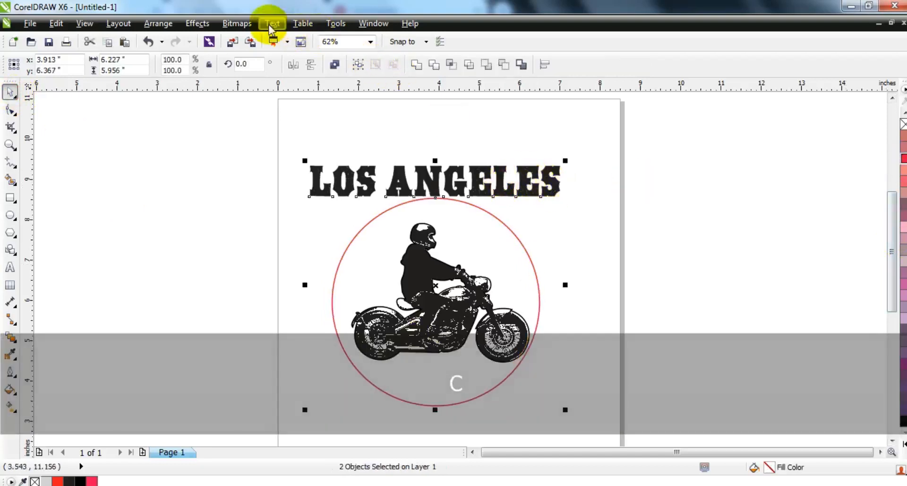
pyautogui.click(272, 23)
pyautogui.click(297, 167)
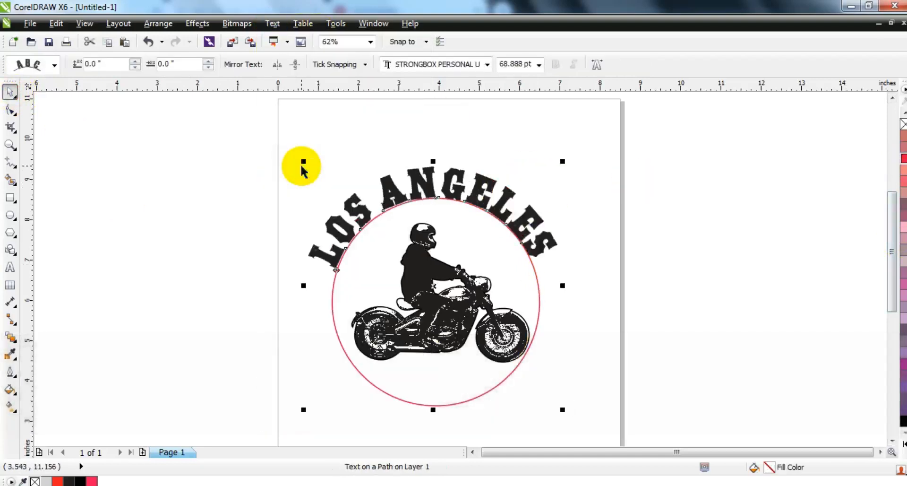
# Set the curved text's distance from the path to 0.25 inches and its offset to 0.05 inches
pyautogui.click(135, 63)
pyautogui.click(135, 62)
pyautogui.click(135, 63)
pyautogui.click(135, 63)
pyautogui.click(135, 62)
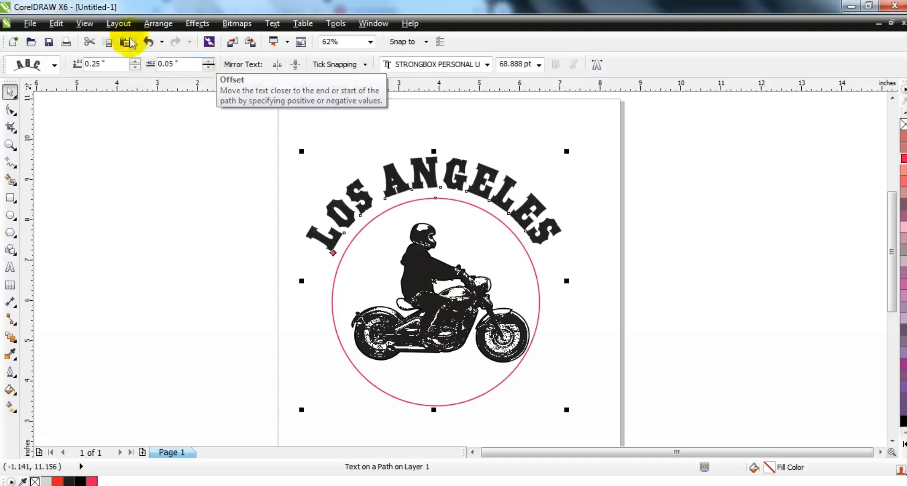
# Break the curved LOS ANGELES text apart from the circle and clear the selection
pyautogui.click(157, 23)
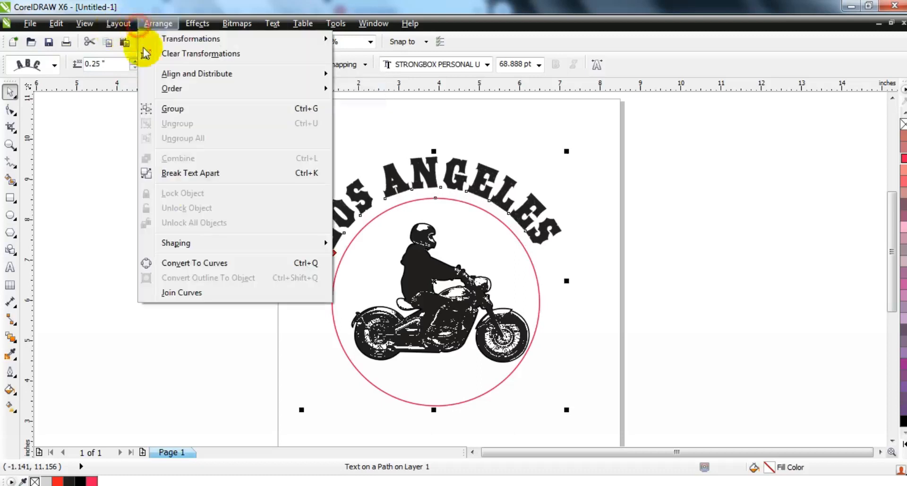
pyautogui.click(178, 173)
pyautogui.click(169, 208)
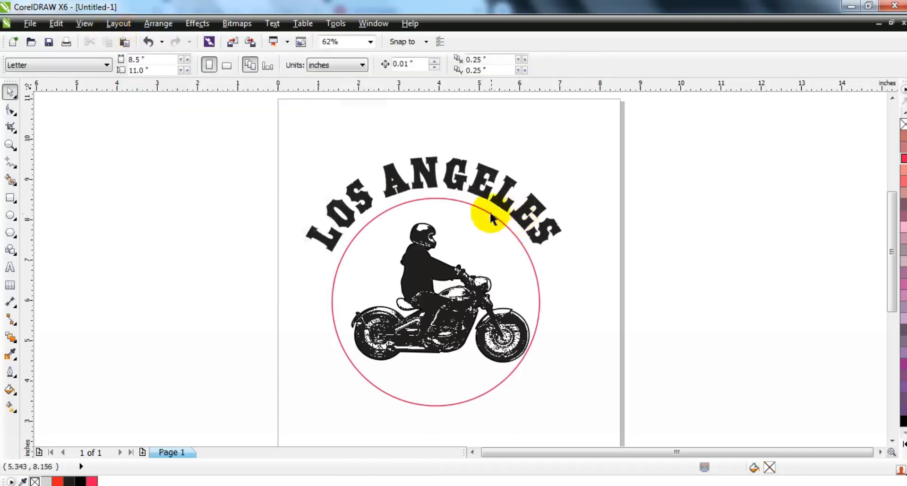
# Shift the circle up slightly and add a concentric copy about 3.9 inches across inside it, selecting both circles
pyautogui.keyDown('ctrl'); pyautogui.click(494, 218); pyautogui.keyUp('ctrl')
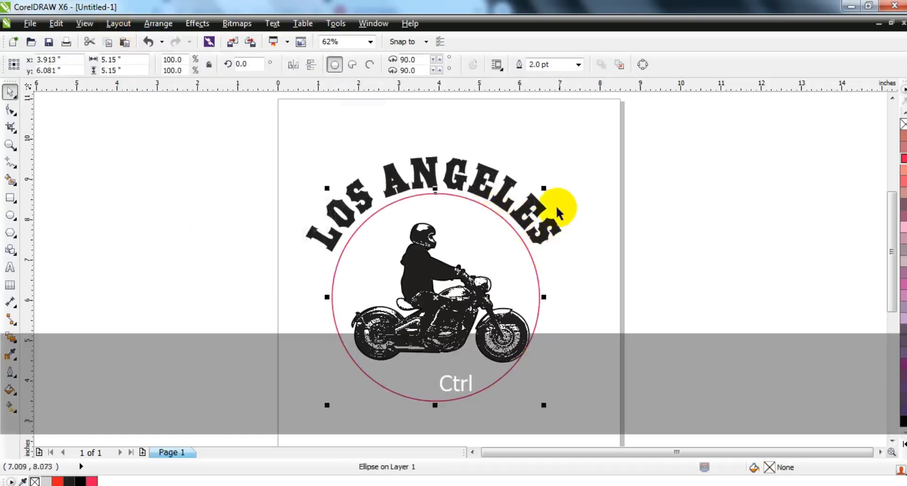
pyautogui.moveTo(546, 190); pyautogui.dragTo(534, 211)
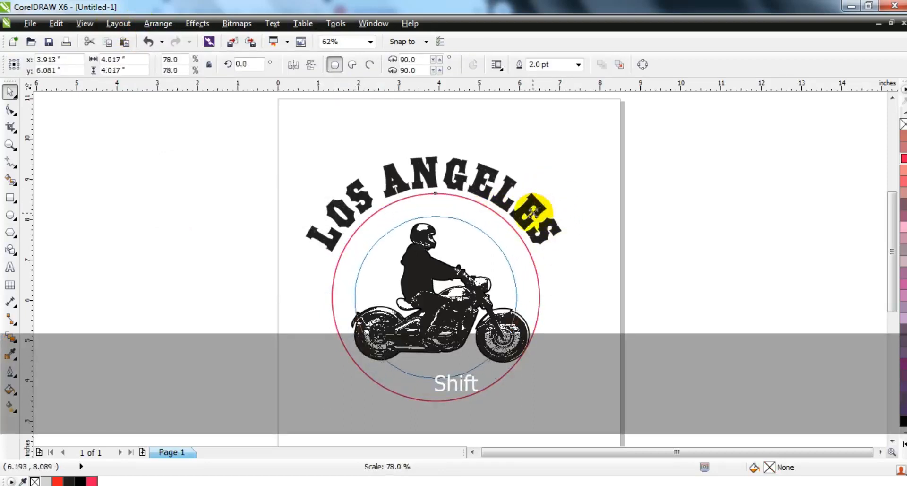
pyautogui.moveTo(533, 218); pyautogui.dragTo(533, 218)
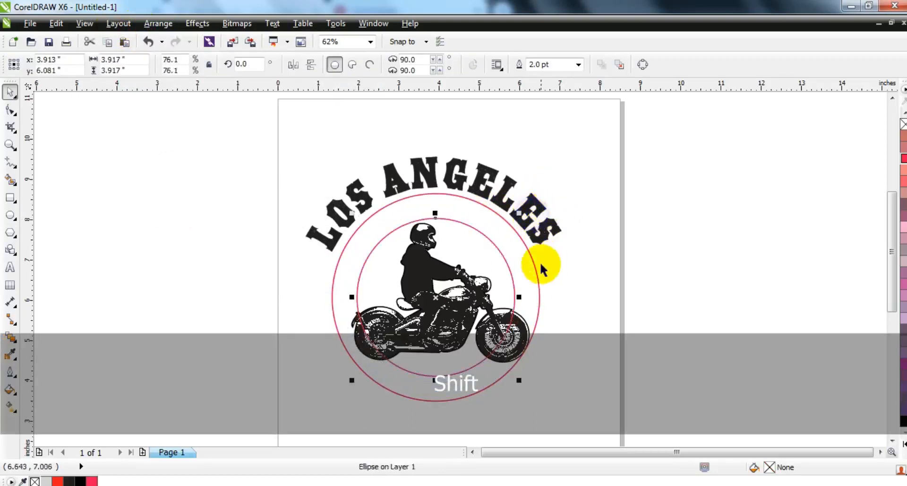
pyautogui.keyDown('shift'); pyautogui.click(530, 263); pyautogui.keyUp('shift')
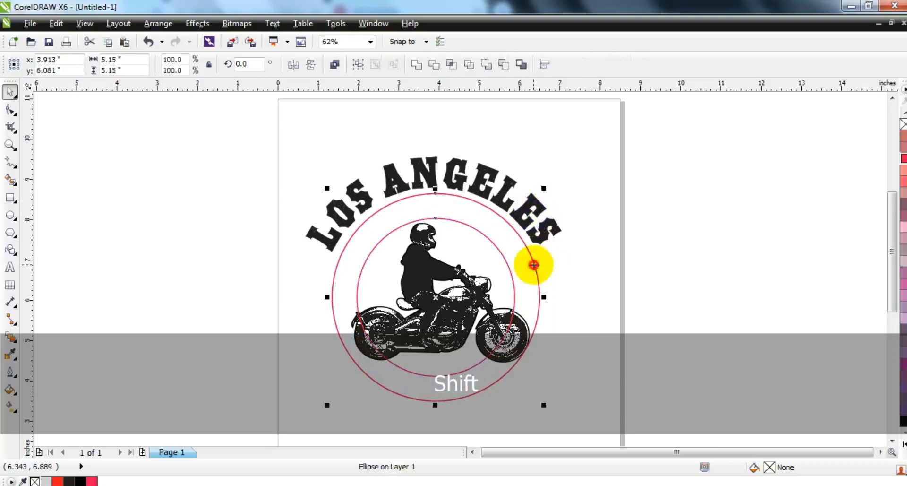
# Combine the two circles and draw a diagonal line about 1 inch long across the ring's upper left, with a pink outline
pyautogui.click(334, 65)
pyautogui.click(10, 162)
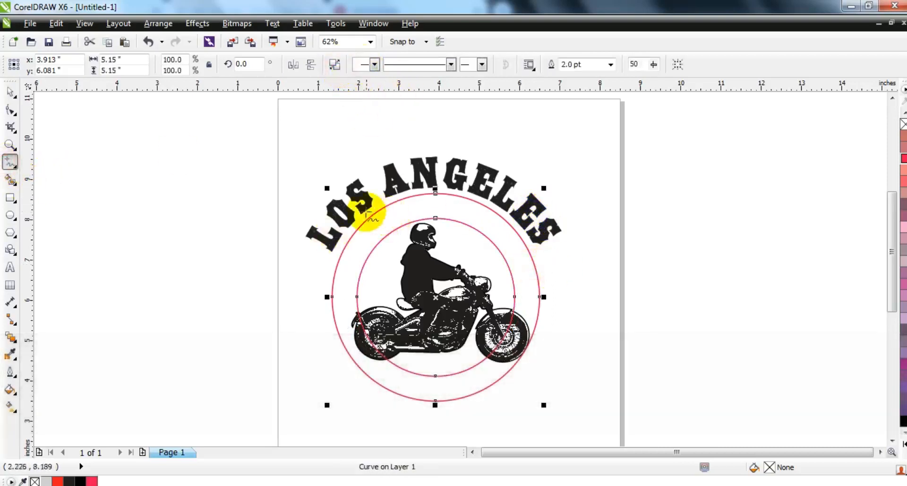
pyautogui.click(355, 218)
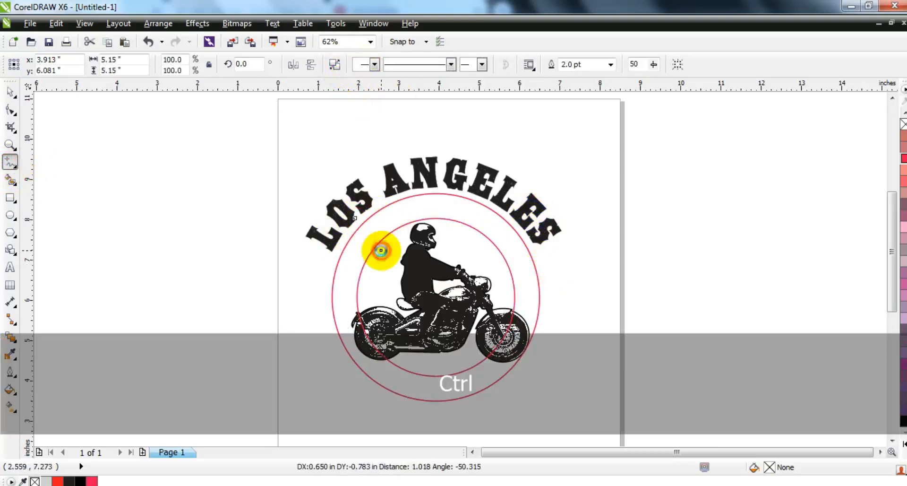
pyautogui.click(381, 251)
pyautogui.click(10, 91)
pyautogui.rightClick(902, 284)
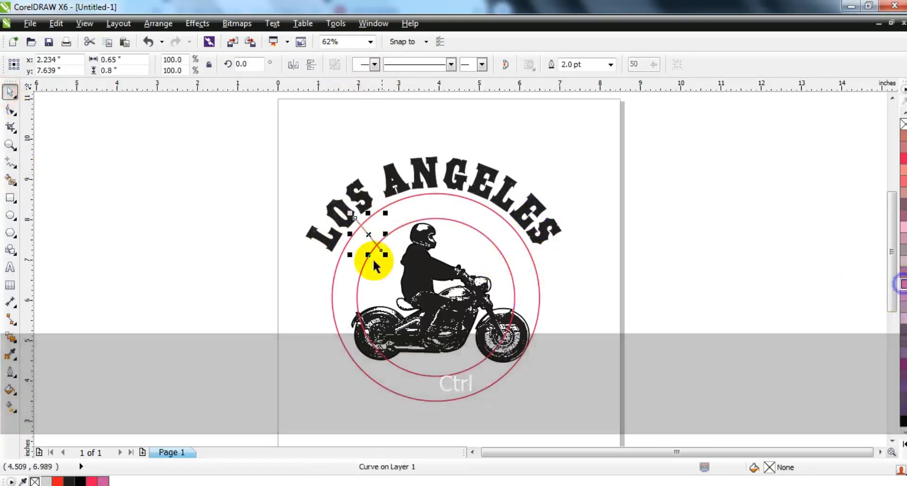
# Add a mirrored copy of the line across the ring's upper right, combine both lines and centre them horizontally on the ring
pyautogui.moveTo(350, 254); pyautogui.dragTo(490, 234)
pyautogui.keyDown('shift'); pyautogui.click(358, 218); pyautogui.keyUp('shift')
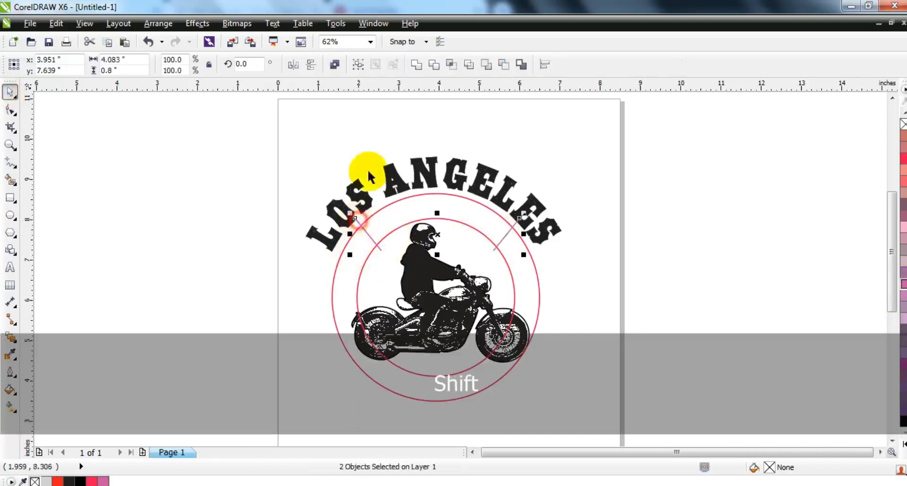
pyautogui.click(337, 63)
pyautogui.keyDown('shift'); pyautogui.click(532, 260); pyautogui.keyUp('shift')
pyautogui.press('c')
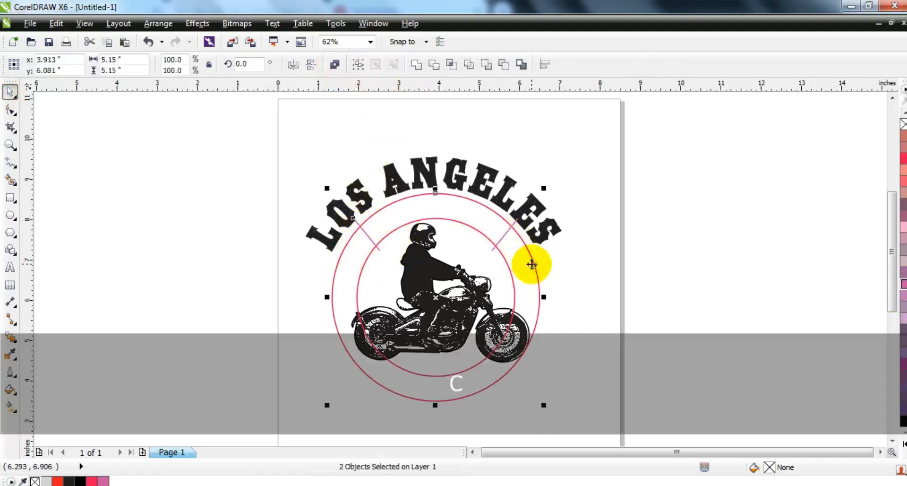
# Smart Fill the ring's top section between the two lines in grey, and delete the circles and the construction lines
pyautogui.click(11, 179)
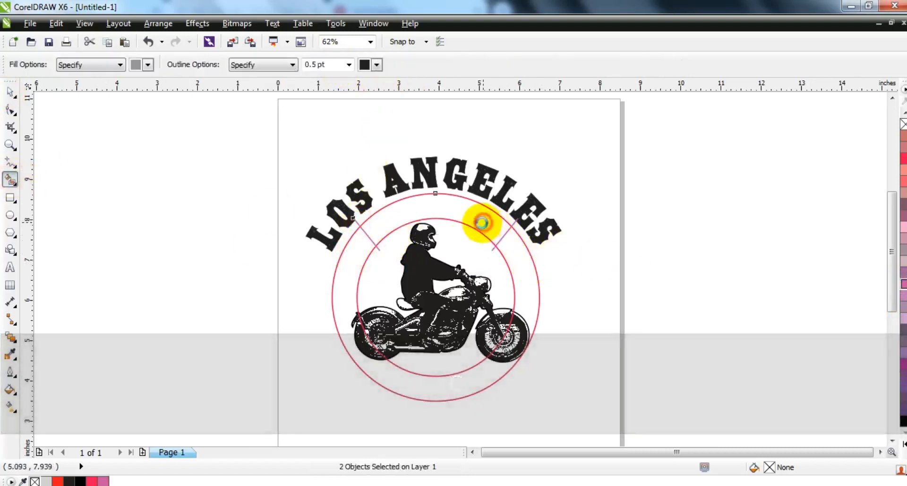
pyautogui.click(383, 182)
pyautogui.click(11, 92)
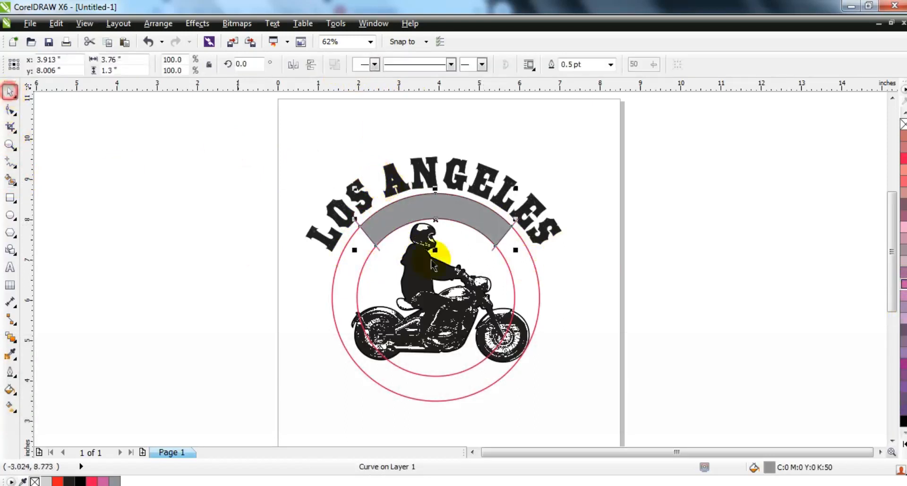
pyautogui.press('Delete')
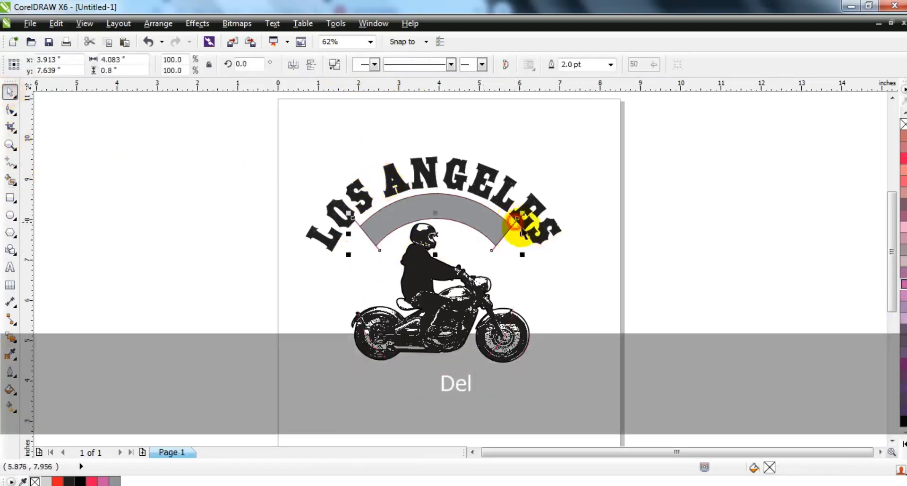
pyautogui.click(498, 239)
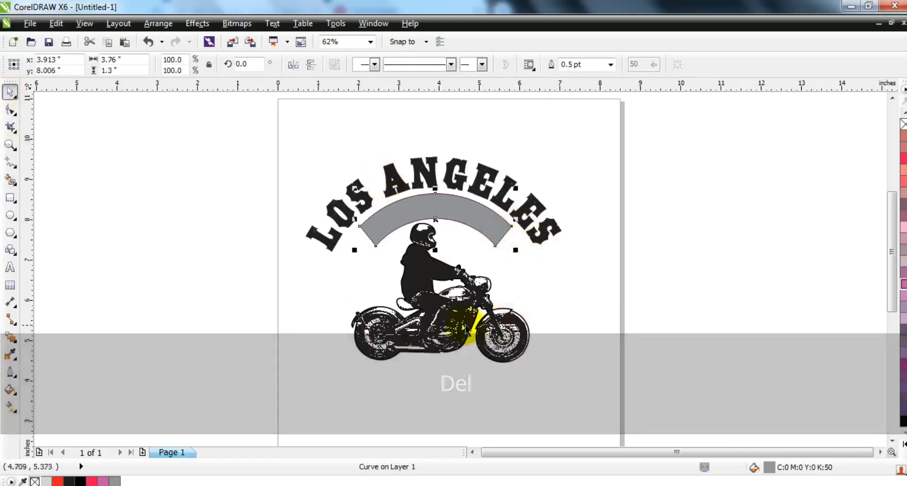
# Centre the rider and the grey banner horizontally under LOS ANGELES, and shift the rider down slightly
pyautogui.click(465, 333)
pyautogui.keyDown('shift'); pyautogui.click(482, 211); pyautogui.keyUp('shift')
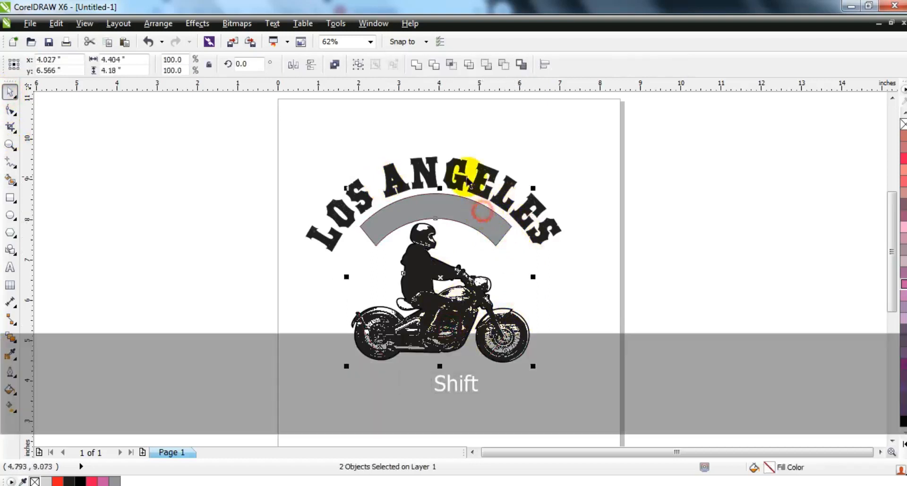
pyautogui.press('c')
pyautogui.click(643, 225)
pyautogui.moveTo(424, 273); pyautogui.dragTo(424, 276)
# Fill the LOS ANGELES text with dark red, C28 M100 Y75 K40, using the CMYK model
pyautogui.click(457, 192)
pyautogui.click(10, 387)
pyautogui.click(47, 298)
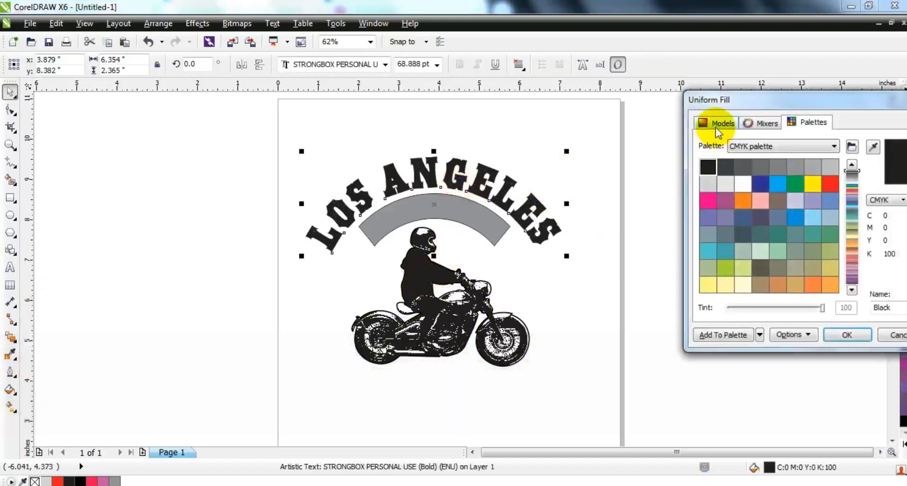
pyautogui.click(712, 123)
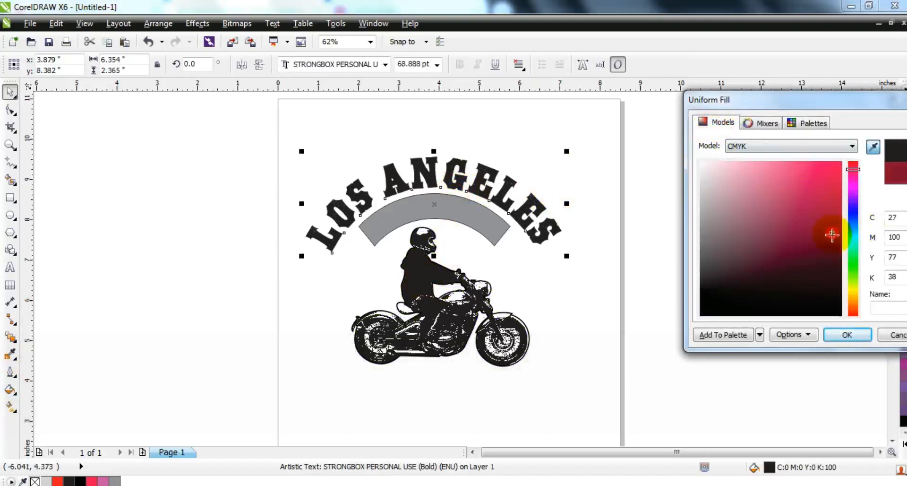
pyautogui.click(832, 335)
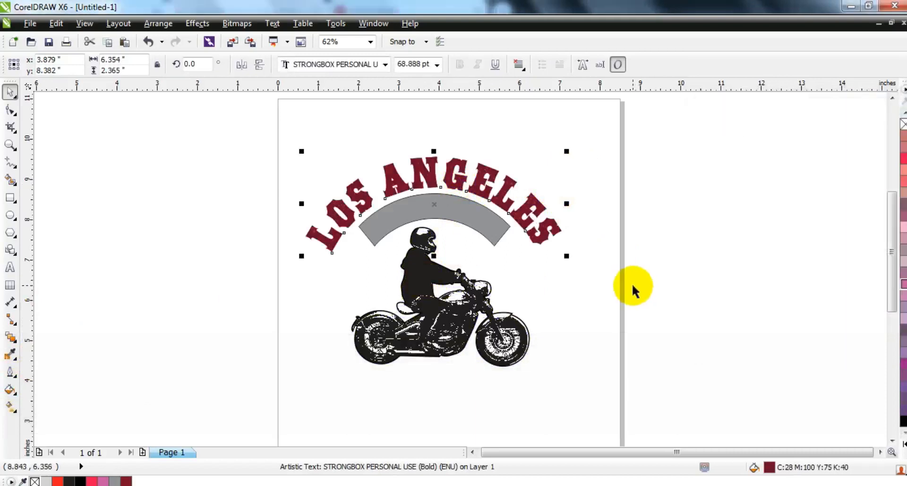
pyautogui.click(633, 286)
# Give the curved banner a 3.0 pt outline in the text's dark red and a white fill
pyautogui.click(480, 213)
pyautogui.click(610, 64)
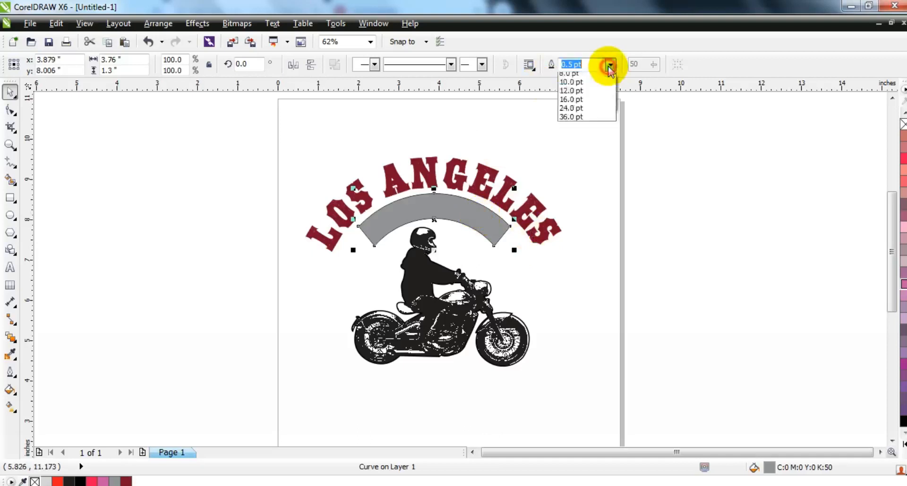
pyautogui.click(594, 138)
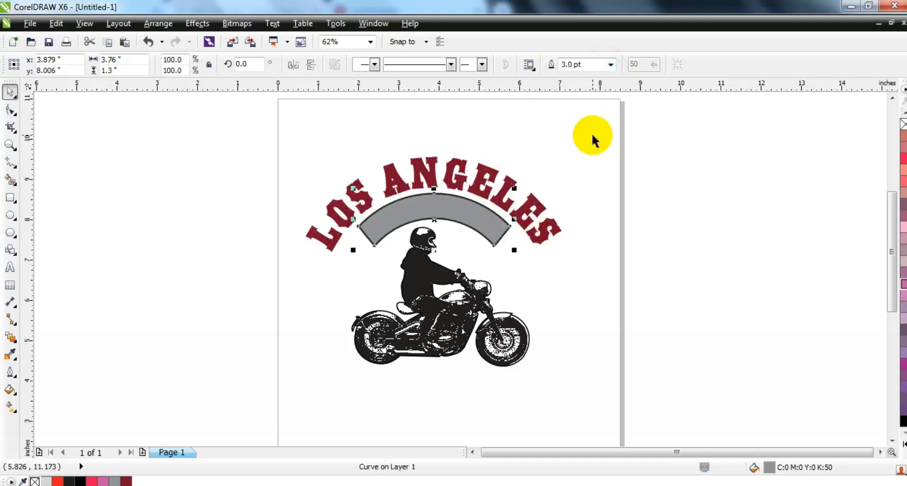
pyautogui.click(903, 444)
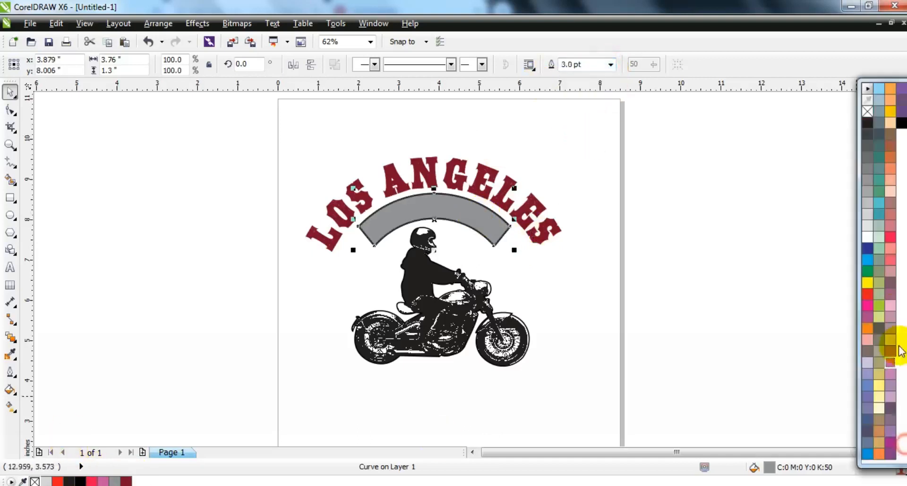
pyautogui.click(868, 237)
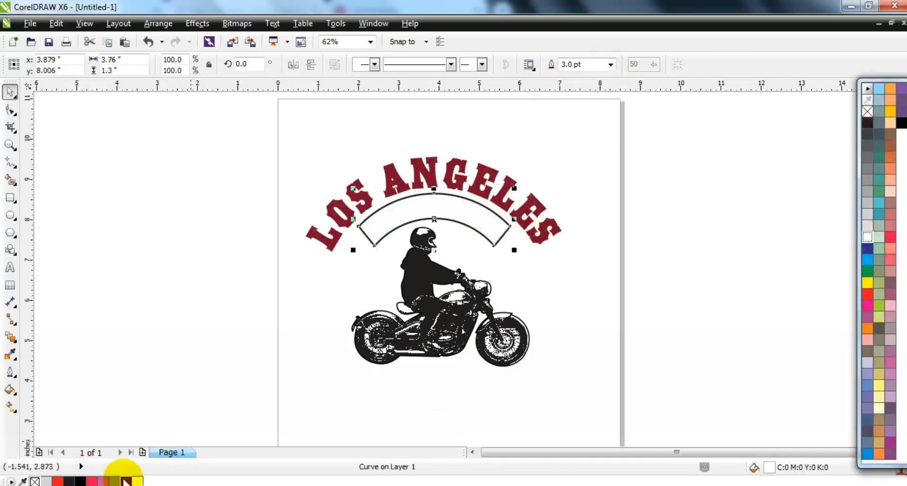
pyautogui.rightClick(125, 480)
pyautogui.click(164, 329)
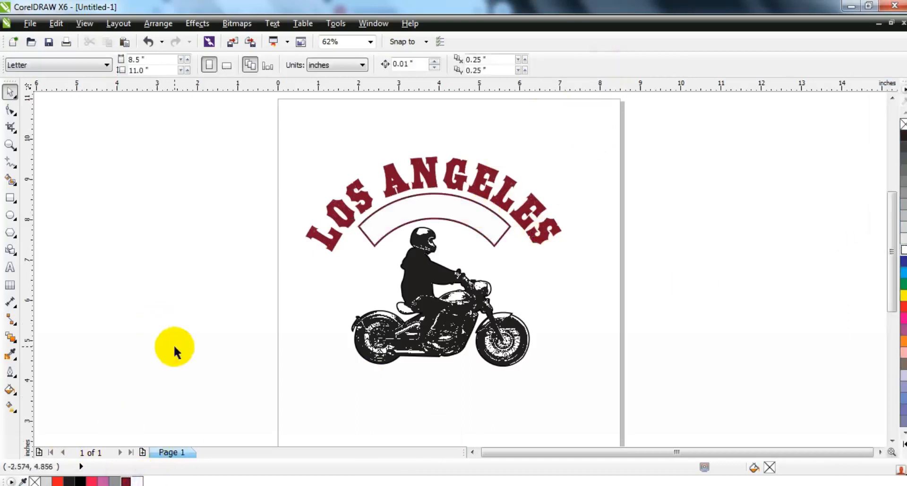
# Add the text "custom motorcycle" beside the page and set its font to STRONGBOX PERSONAL USE
pyautogui.click(9, 268)
pyautogui.click(138, 273)
pyautogui.write('C')
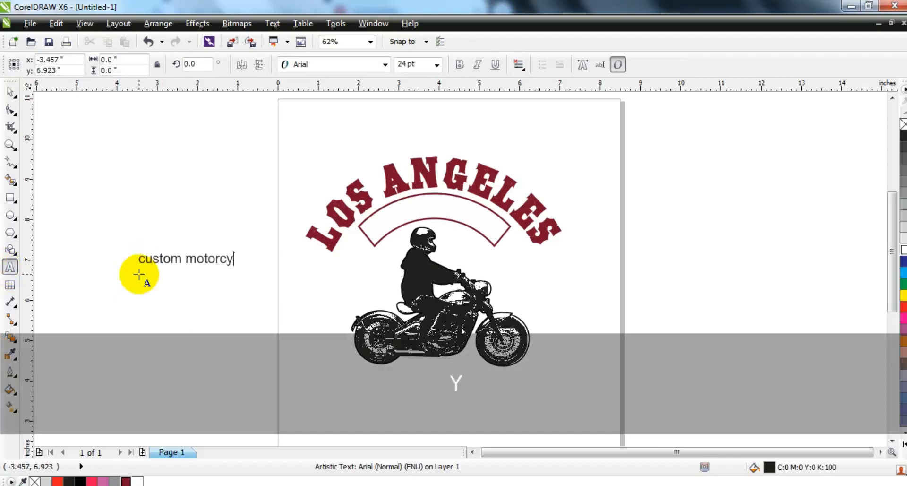
pyautogui.write('ustom motorcycle')
pyautogui.click(9, 91)
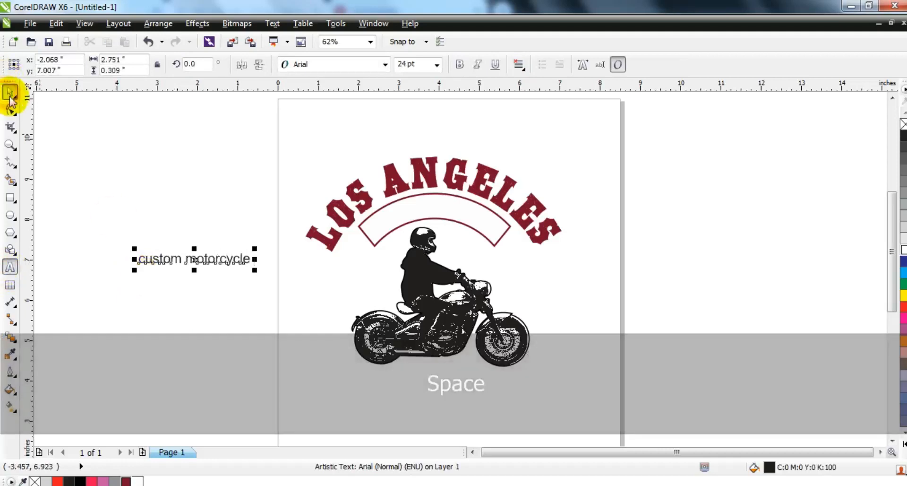
pyautogui.click(331, 66)
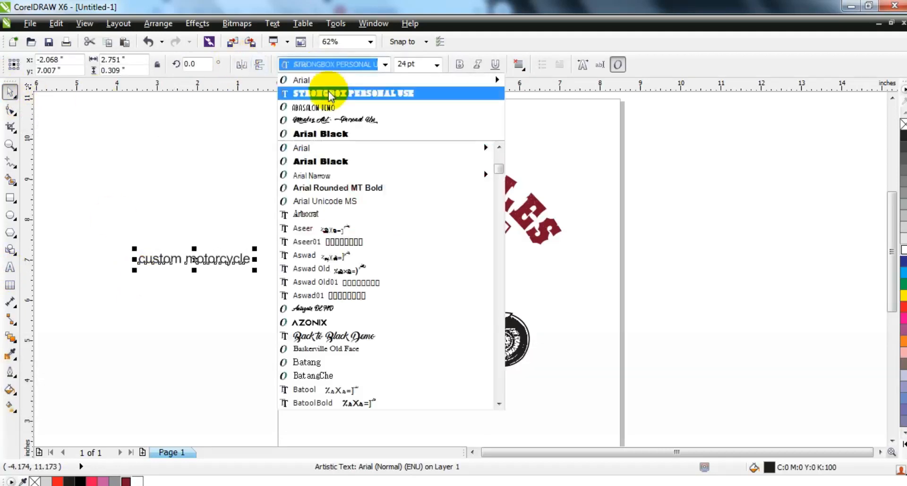
pyautogui.click(329, 91)
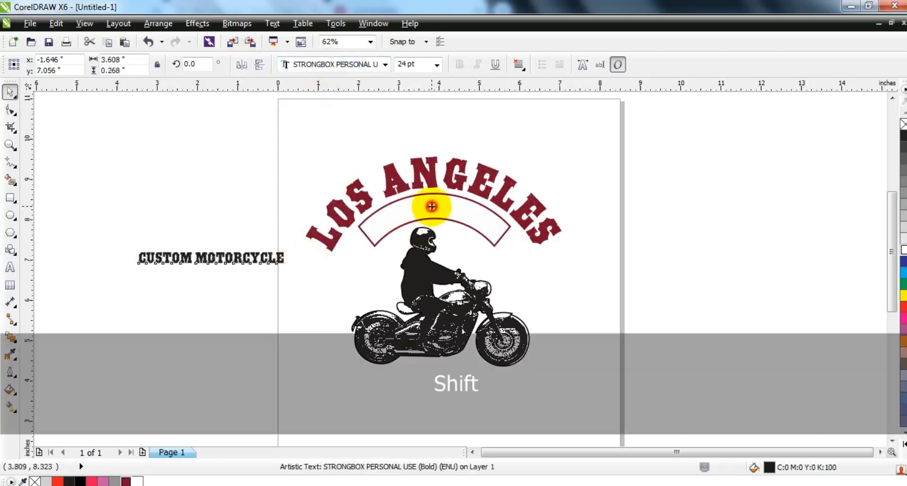
# Fit CUSTOM MOTORCYCLE to the banner outline, mirror it horizontally and vertically, and break it apart from the path
pyautogui.keyDown('shift'); pyautogui.click(425, 208); pyautogui.keyUp('shift')
pyautogui.click(272, 23)
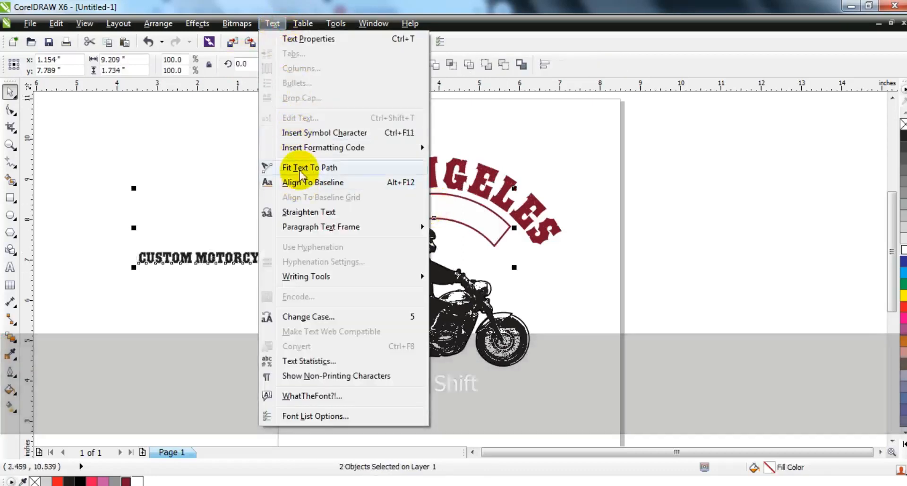
pyautogui.click(300, 167)
pyautogui.click(277, 64)
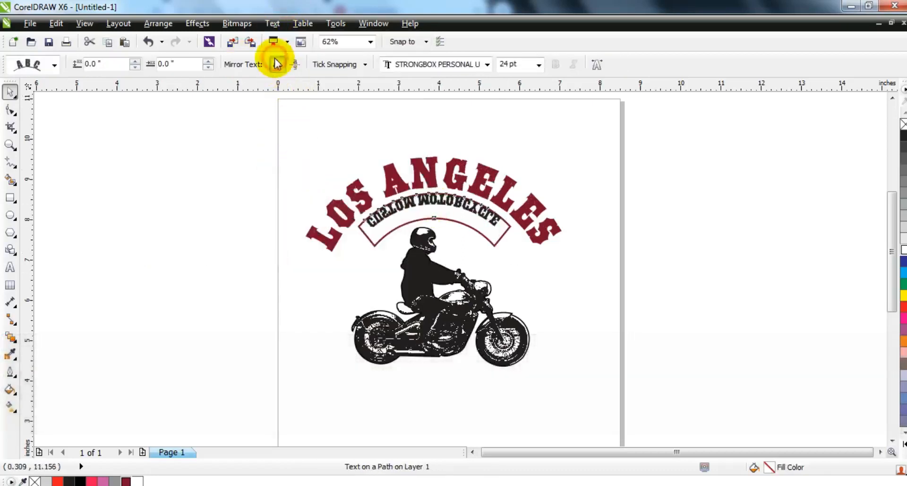
pyautogui.click(295, 64)
pyautogui.press('Escape')
pyautogui.hotkey('ctrl', 'z')
pyautogui.click(159, 23)
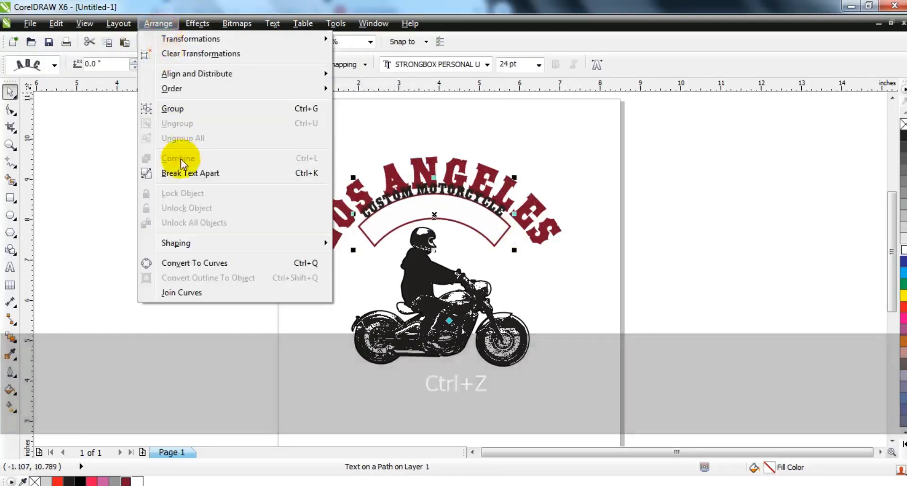
pyautogui.click(159, 177)
# Move the curved CUSTOM MOTORCYCLE text inside the banner and fill it with the same dark red as LOS ANGELES
pyautogui.click(496, 188)
pyautogui.moveTo(473, 200); pyautogui.dragTo(508, 217)
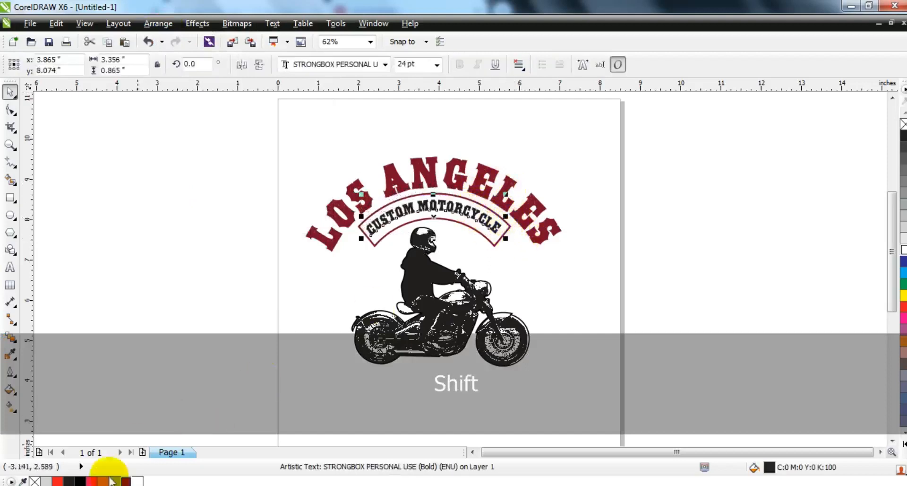
pyautogui.click(125, 481)
pyautogui.click(120, 342)
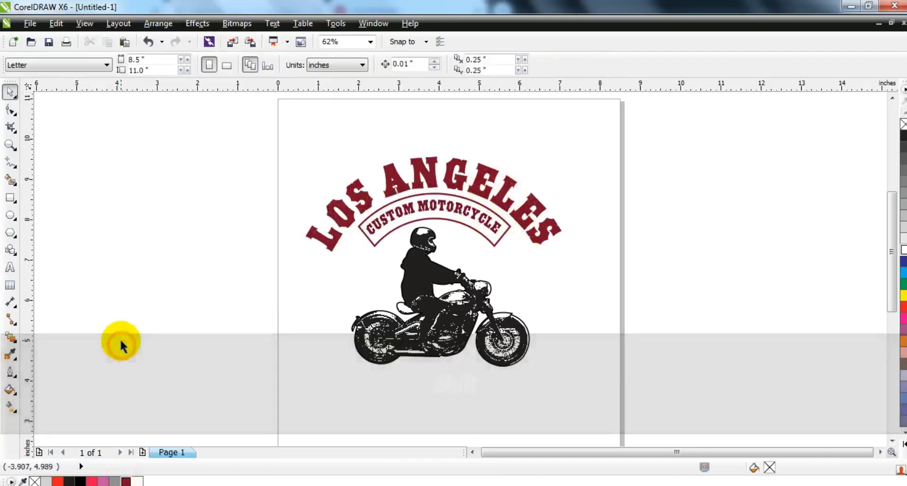
# Add the text "built for speed" beside the page and set its font to STRONGBOX PERSONAL USE
pyautogui.click(13, 271)
pyautogui.click(111, 283)
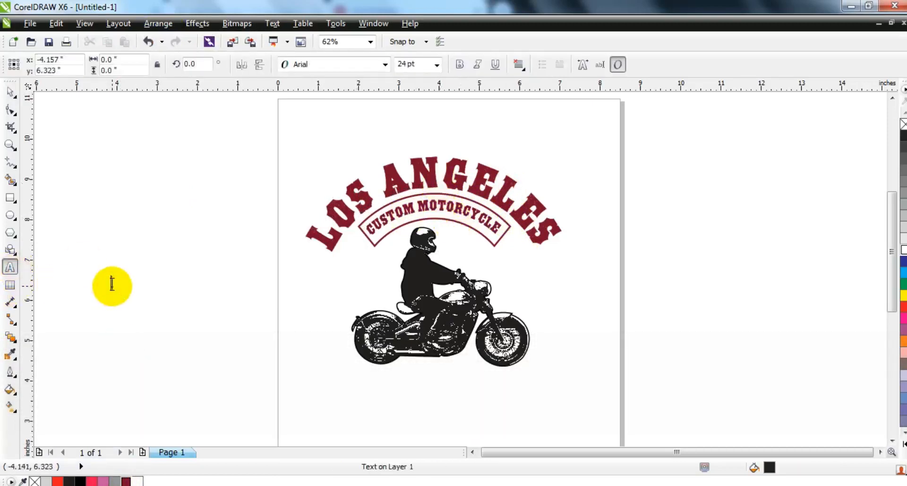
pyautogui.write('B')
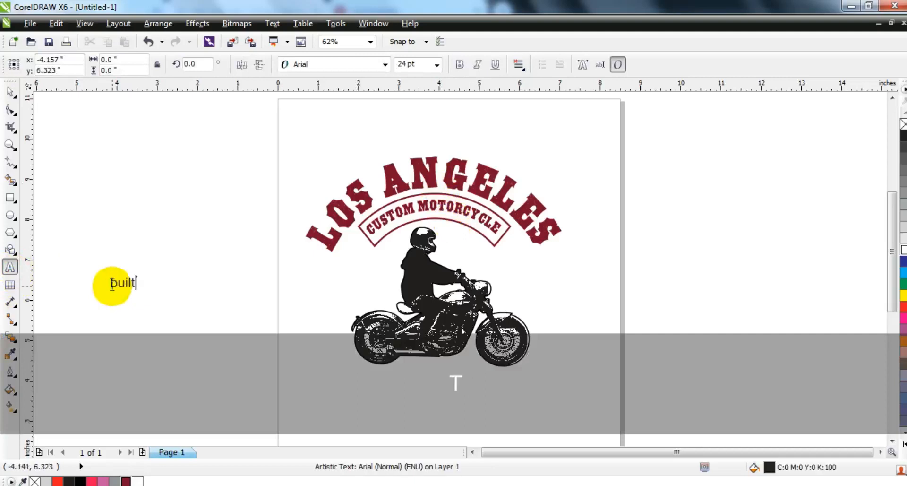
pyautogui.click(10, 91)
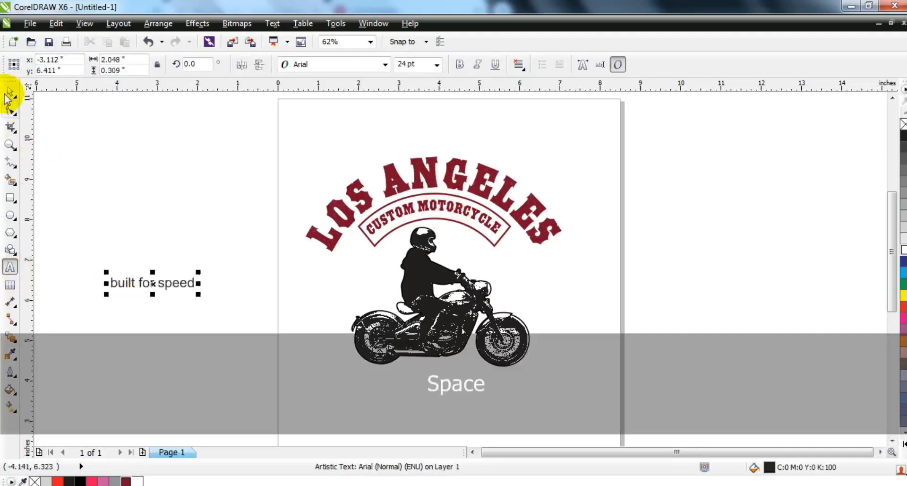
pyautogui.click(331, 64)
pyautogui.click(321, 89)
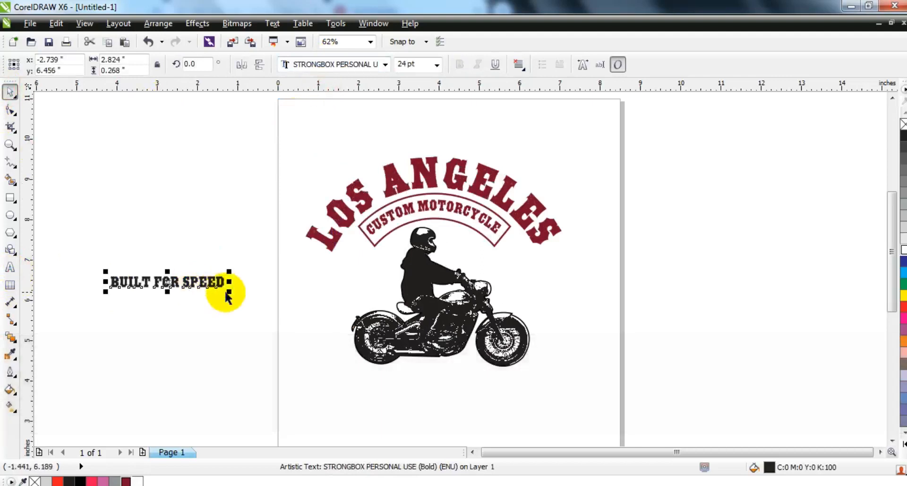
# Enlarge BUILT FOR SPEED to about 6.06 inches wide, place it below the motorcycle and centre it with LOS ANGELES
pyautogui.moveTo(229, 293); pyautogui.dragTo(489, 383)
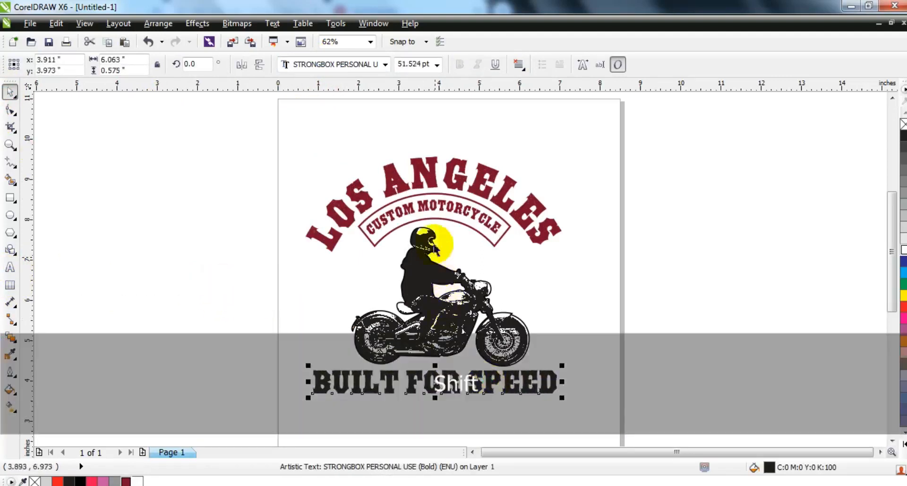
pyautogui.keyDown('shift'); pyautogui.click(437, 178); pyautogui.keyUp('shift')
pyautogui.press('Escape')
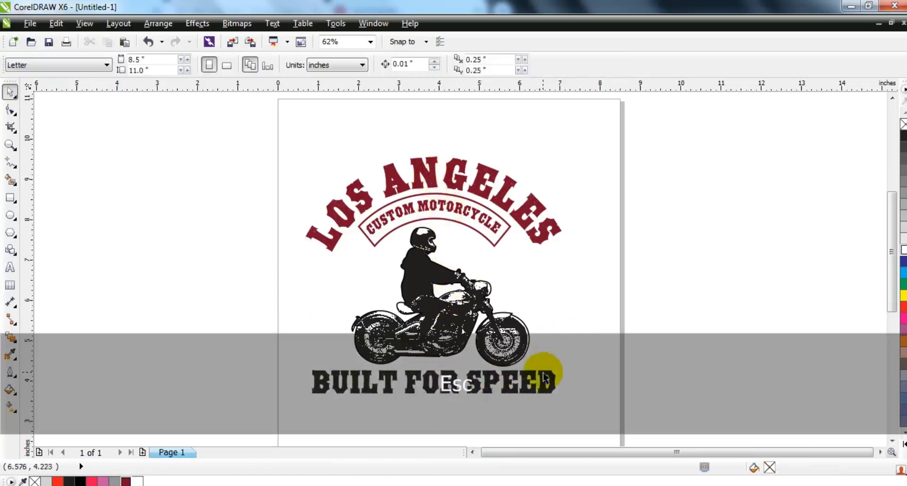
# Fill BUILT FOR SPEED with dark red, C28 M100 Y75 K40, and enlarge it to about 6.66 inches wide
pyautogui.click(546, 371)
pyautogui.click(126, 480)
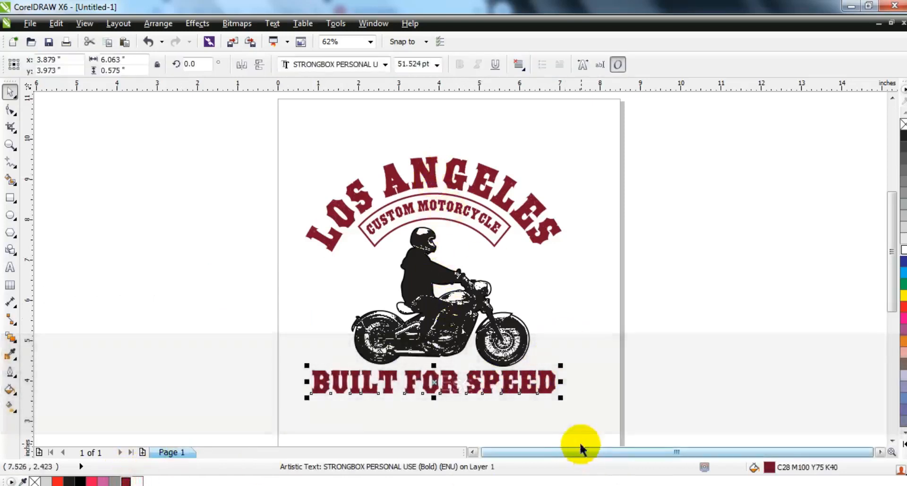
pyautogui.moveTo(567, 399); pyautogui.dragTo(587, 405)
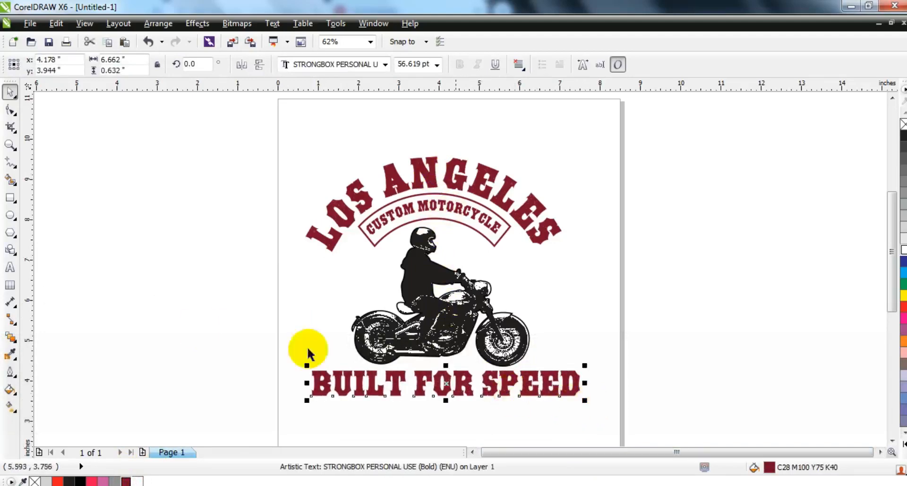
# Select the complete T-shirt design and view it in a full-screen preview
pyautogui.click(199, 326)
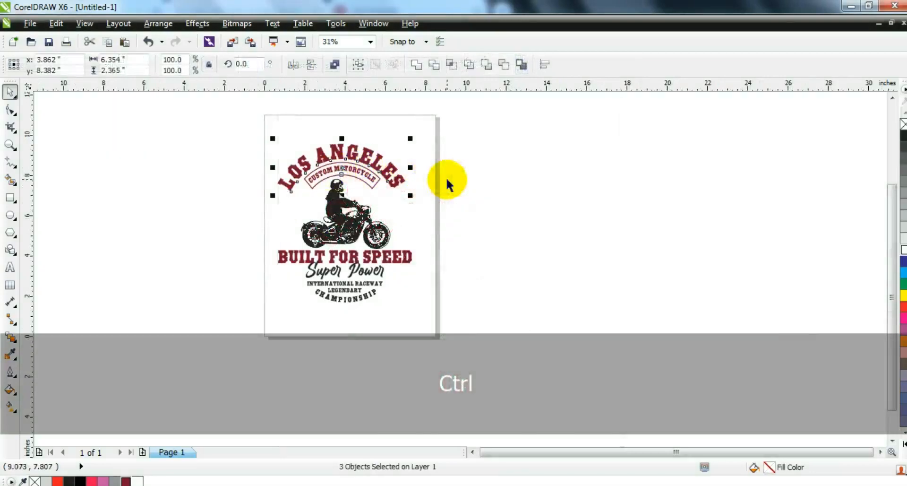
pyautogui.click(447, 180)
pyautogui.click(345, 219)
pyautogui.moveTo(449, 317); pyautogui.dragTo(233, 128)
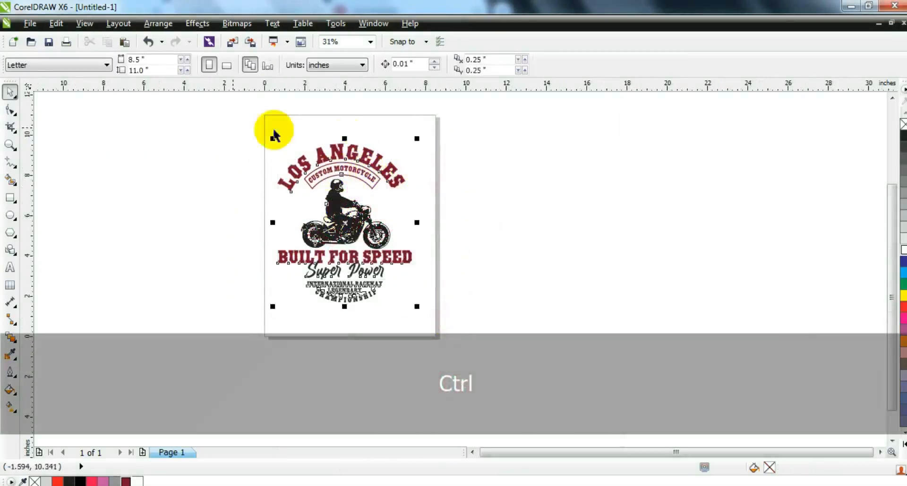
pyautogui.moveTo(417, 138); pyautogui.dragTo(388, 170)
pyautogui.hotkey('shift', 'F2')
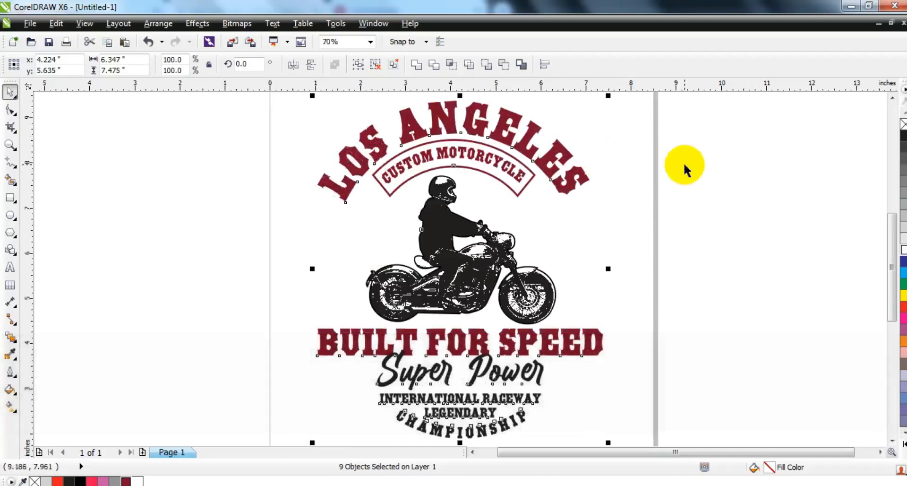
pyautogui.press('F9')
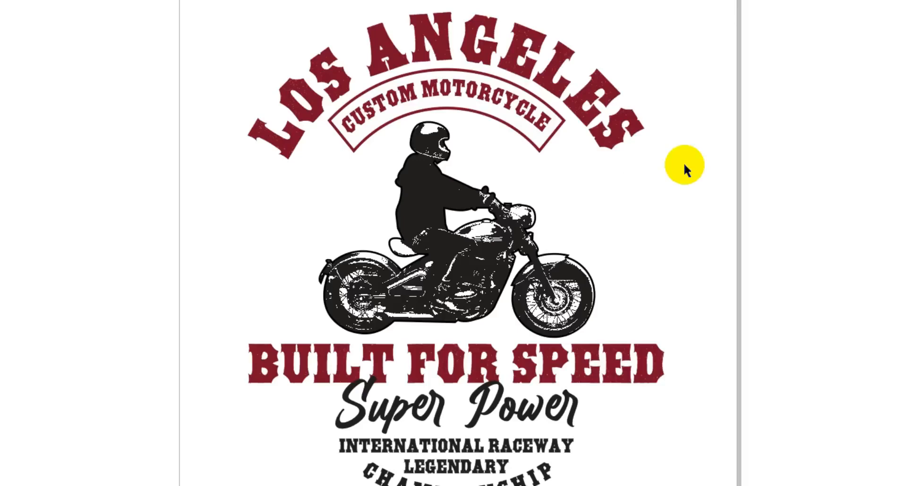
pyautogui.press('Escape')
# Duplicate the complete design and place the copy level with the original, in the empty area left of the page
pyautogui.scroll(-2, 573, 367)
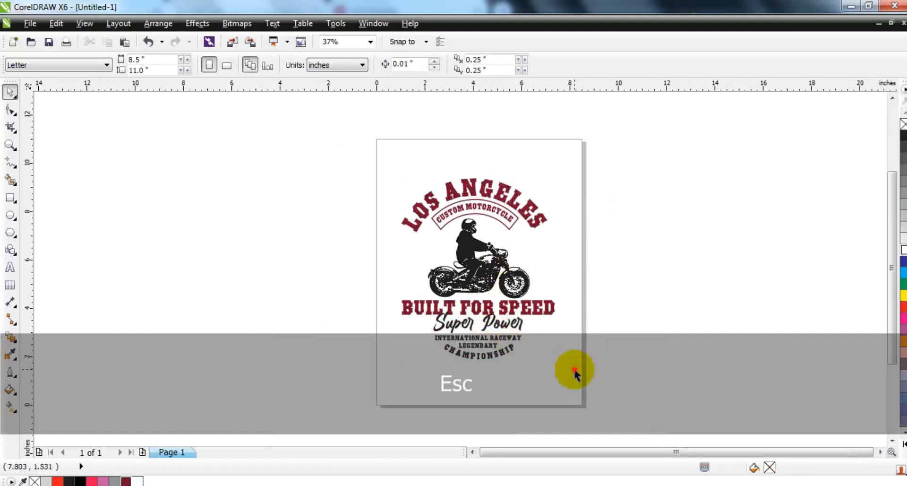
pyautogui.moveTo(338, 146); pyautogui.dragTo(338, 144)
pyautogui.moveTo(485, 256); pyautogui.dragTo(293, 255)
pyautogui.rightClick(293, 255)
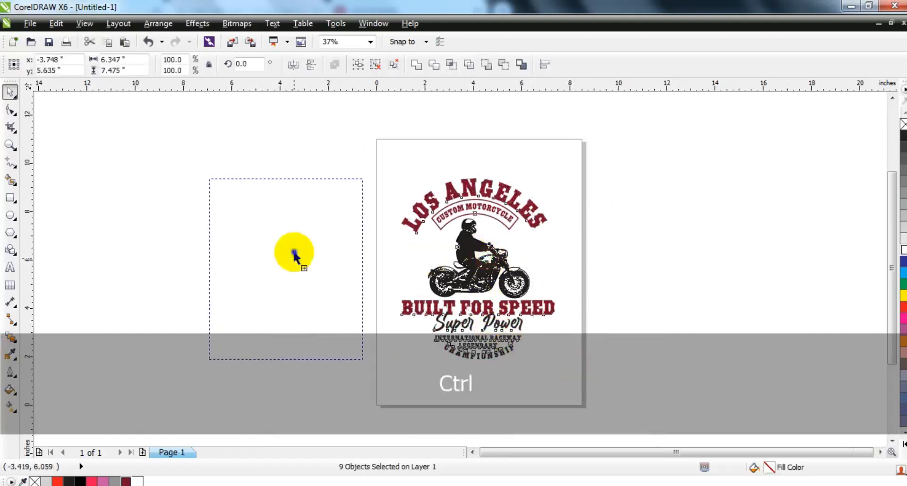
pyautogui.click(410, 175)
pyautogui.click(410, 176)
# Edit the PowerClip contents of the copied motorcycle rider and recolour its monochrome bitmap dark red
pyautogui.click(306, 274)
pyautogui.press('d')
pyautogui.click(303, 273)
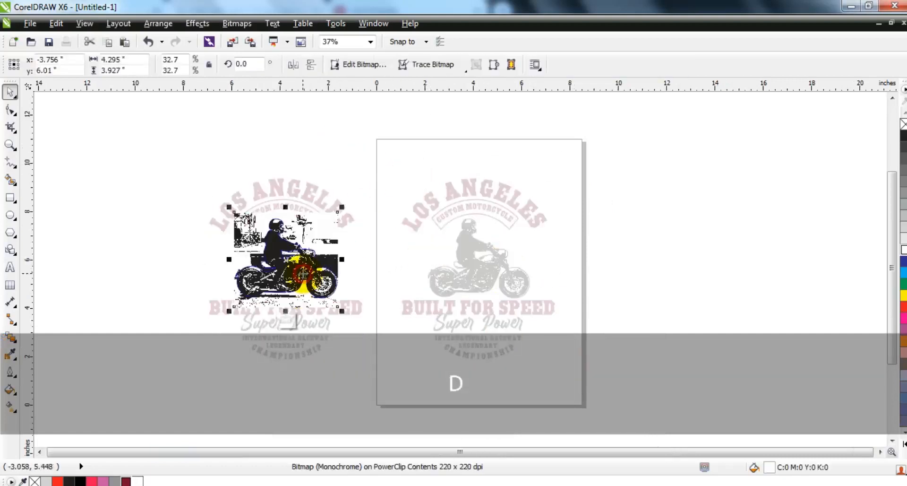
pyautogui.click(126, 480)
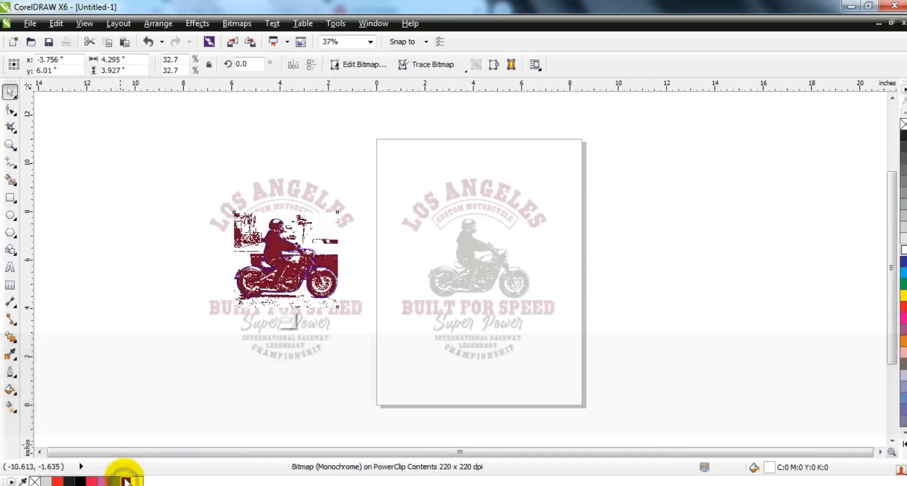
pyautogui.press('f')
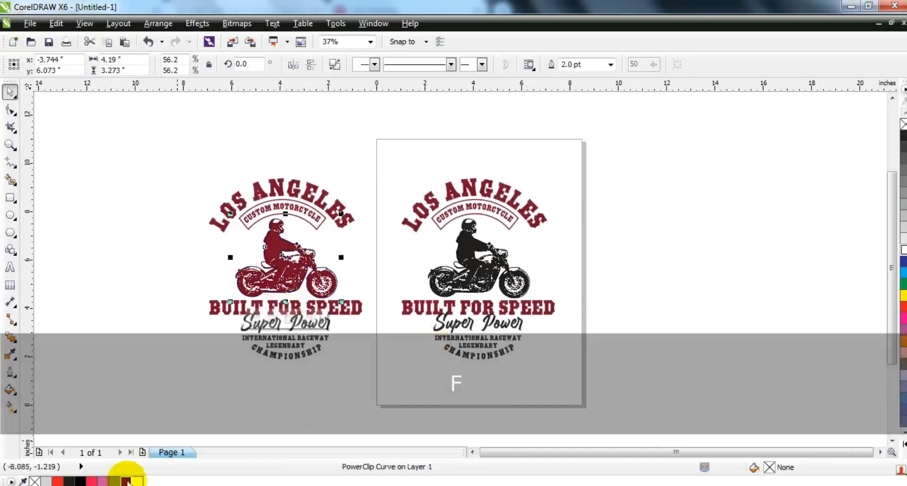
pyautogui.click(168, 337)
# Fill LOS ANGELES, CUSTOM MOTORCYCLE and BUILT FOR SPEED in the copied design with black
pyautogui.click(276, 217)
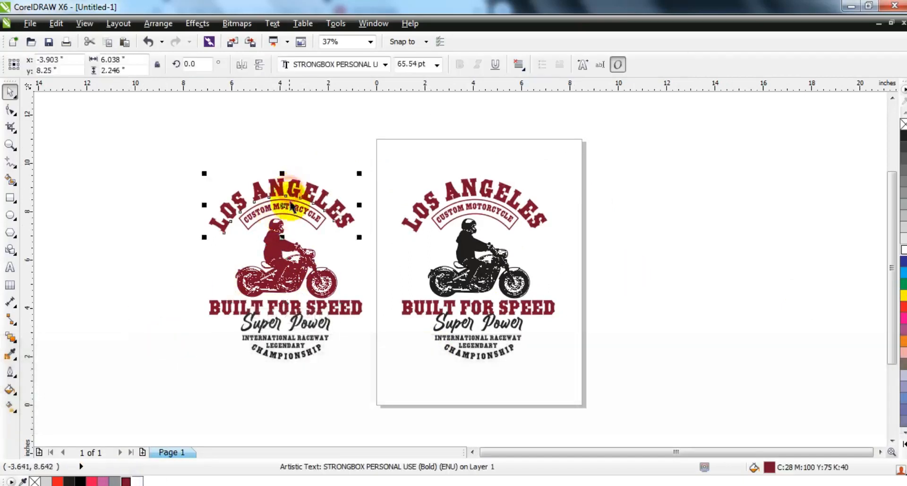
pyautogui.keyDown('shift'); pyautogui.click(291, 211); pyautogui.keyUp('shift')
pyautogui.keyDown('shift'); pyautogui.click(349, 311); pyautogui.keyUp('shift')
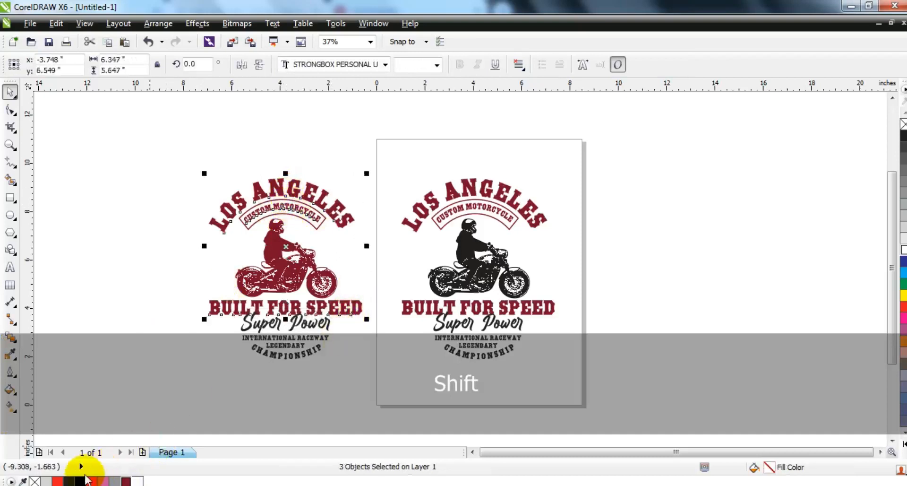
pyautogui.click(332, 372)
# In the copy, fill Super Power, INTERNATIONAL RACEWAY, LEGENDARY and CHAMPIONSHIP with dark red and make the banner outline black
pyautogui.click(304, 326)
pyautogui.keyDown('shift'); pyautogui.click(304, 338); pyautogui.keyUp('shift')
pyautogui.keyDown('shift'); pyautogui.click(295, 352); pyautogui.keyUp('shift')
pyautogui.keyDown('shift'); pyautogui.click(317, 297); pyautogui.keyUp('shift')
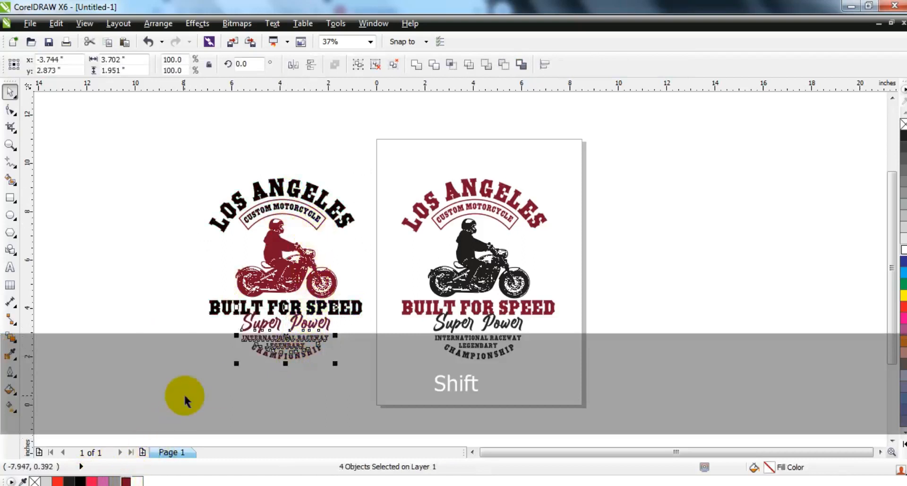
pyautogui.click(307, 222)
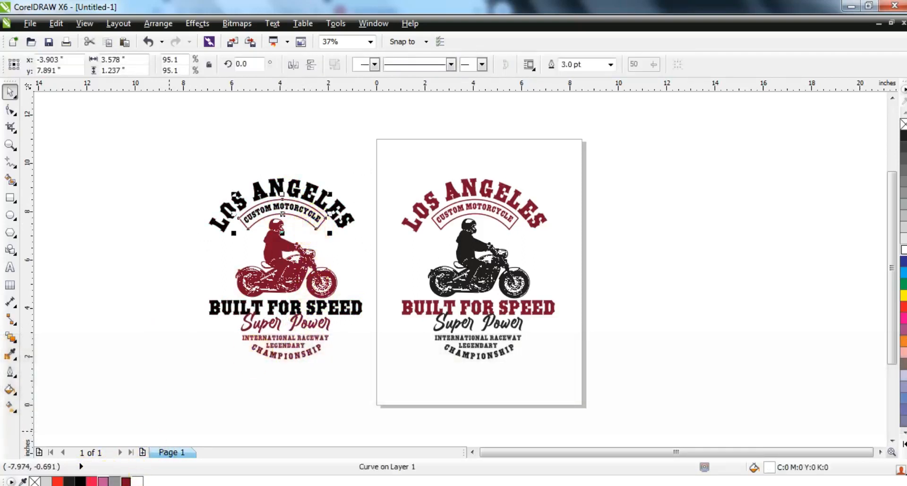
pyautogui.click(129, 419)
# Arrange both colour versions side by side off the page, to its left, and preview them full screen
pyautogui.moveTo(165, 146); pyautogui.dragTo(397, 404)
pyautogui.moveTo(332, 304); pyautogui.dragTo(333, 305)
pyautogui.moveTo(199, 146); pyautogui.dragTo(578, 380)
pyautogui.moveTo(527, 306); pyautogui.dragTo(301, 305)
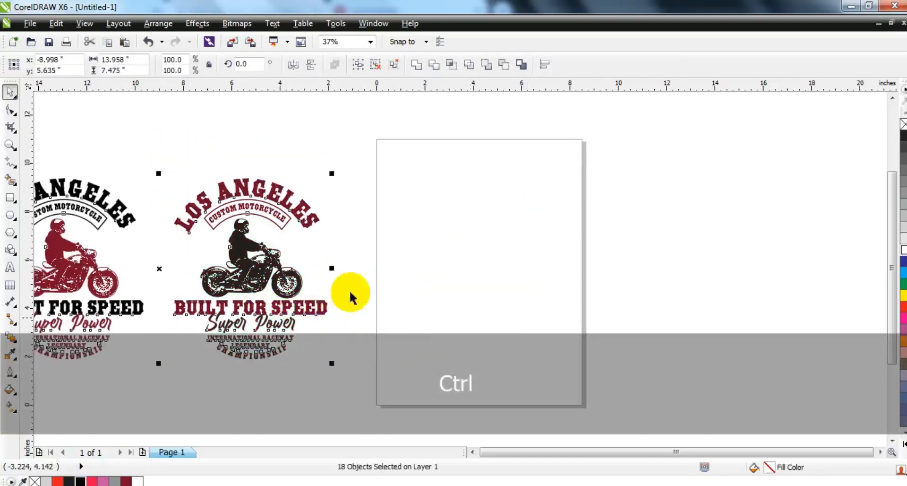
pyautogui.hotkey('shift', 'F2')
pyautogui.press('F9')
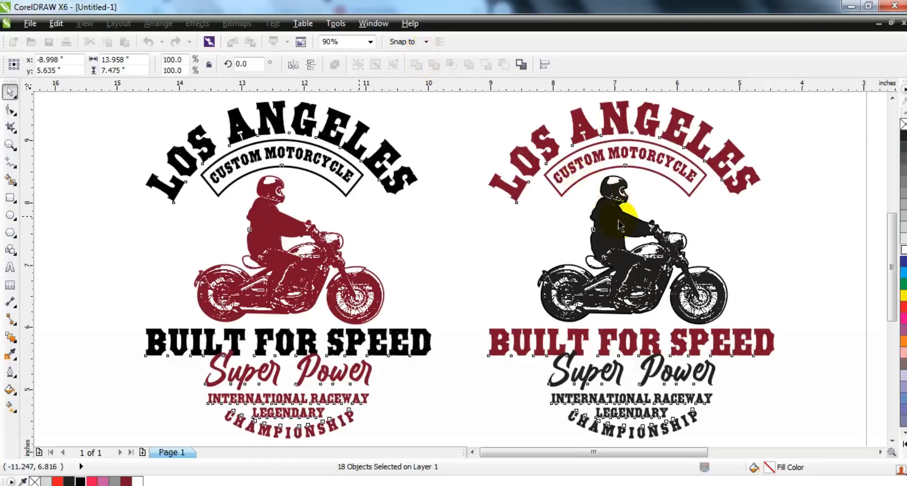
pyautogui.click(480, 204)
# Edit the PowerClip contents of the original design's motorcycle rider and recolour its bitmap pure black
pyautogui.doubleClick(656, 248)
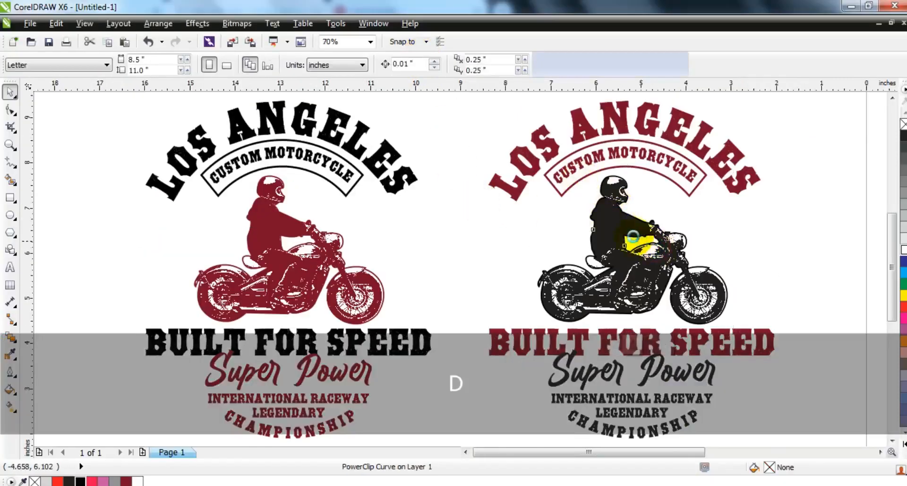
pyautogui.click(627, 237)
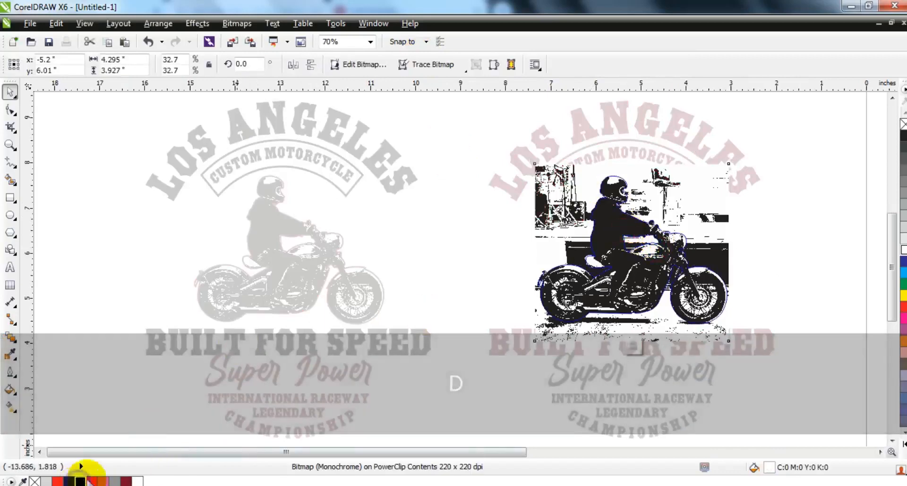
pyautogui.press('f')
pyautogui.click(344, 307)
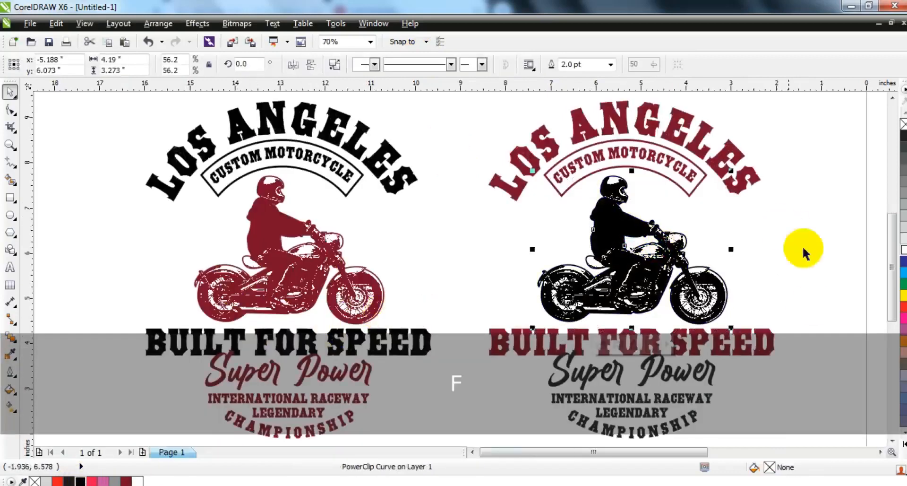
# Fill Super Power, INTERNATIONAL RACEWAY, LEGENDARY and CHAMPIONSHIP in the original design with the same pure black as its rider
pyautogui.click(702, 375)
pyautogui.keyDown('shift'); pyautogui.click(685, 399); pyautogui.keyUp('shift')
pyautogui.keyDown('shift'); pyautogui.click(662, 412); pyautogui.keyUp('shift')
pyautogui.keyDown('shift'); pyautogui.click(661, 435); pyautogui.keyUp('shift')
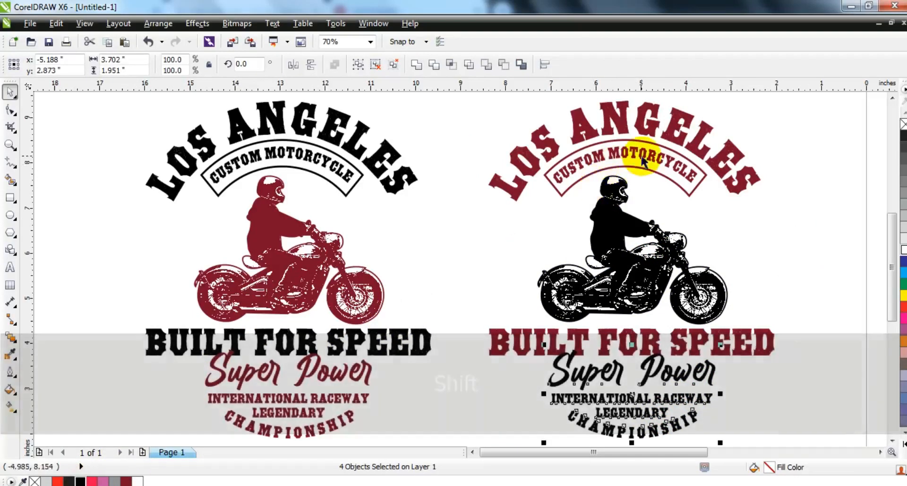
pyautogui.click(415, 282)
# Select both finished designs together and check them in a full-screen preview
pyautogui.press('F3')
pyautogui.press('Escape')
pyautogui.moveTo(615, 360); pyautogui.dragTo(480, 295)
pyautogui.moveTo(343, 232); pyautogui.dragTo(206, 138)
pyautogui.hotkey('shift', 'F2')
pyautogui.press('F9')
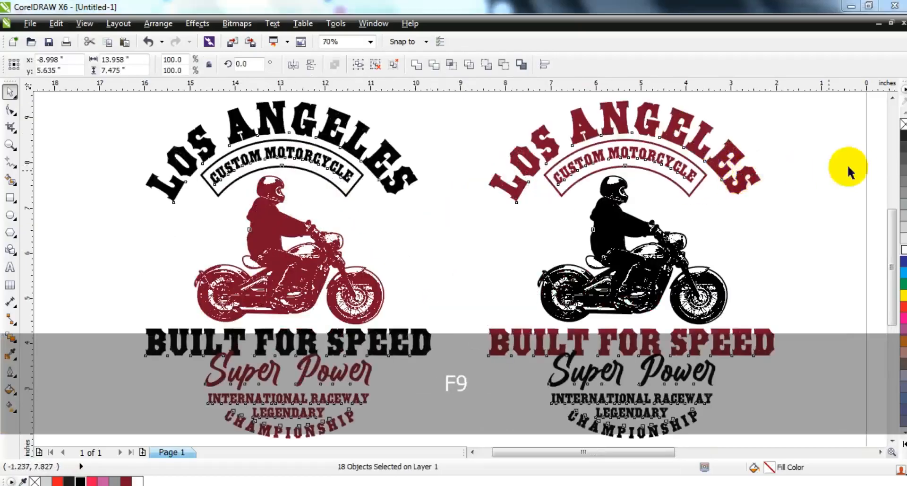